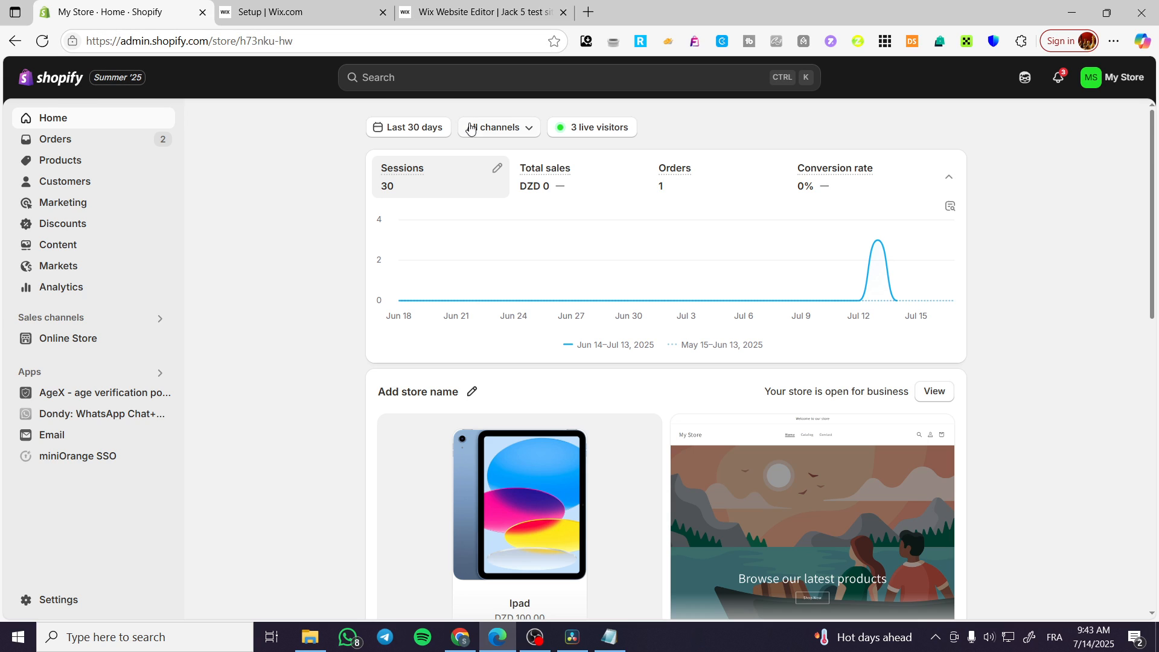
# Step: Search the Shopify admin for 'digital download', correcting the typos along the way
pyautogui.click(401, 79)
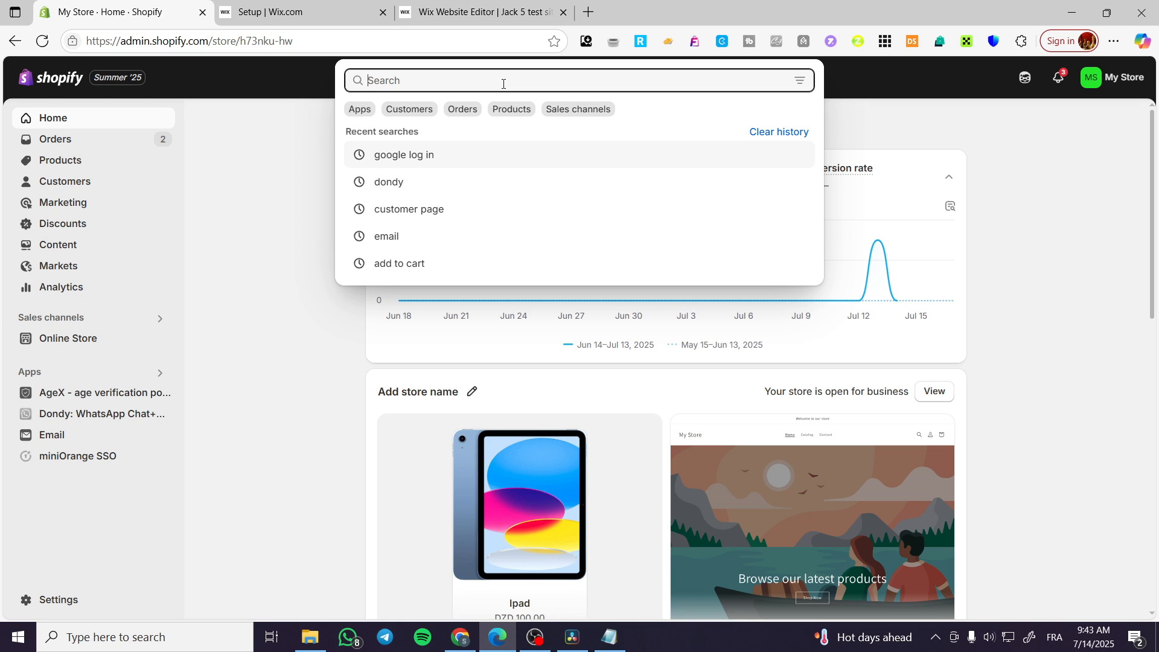
pyautogui.write('s')
pyautogui.press('BackSpace')
pyautogui.write('gig')
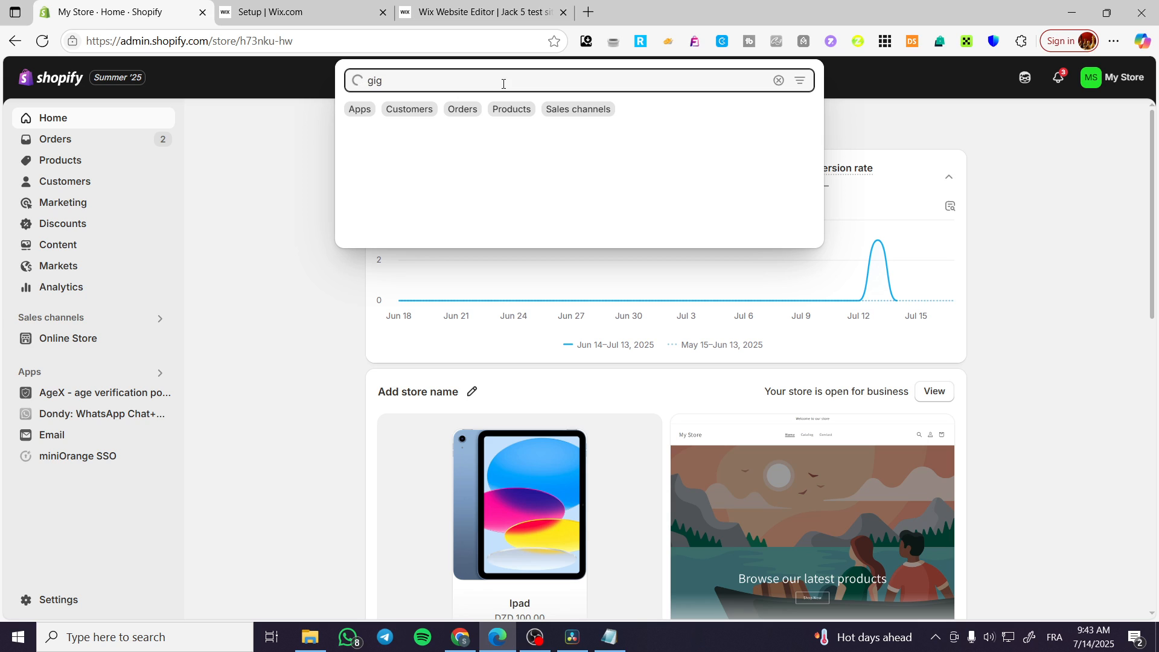
pyautogui.press('BackSpace')
pyautogui.press('BackSpace')
pyautogui.press('BackSpace')
pyautogui.write('digita')
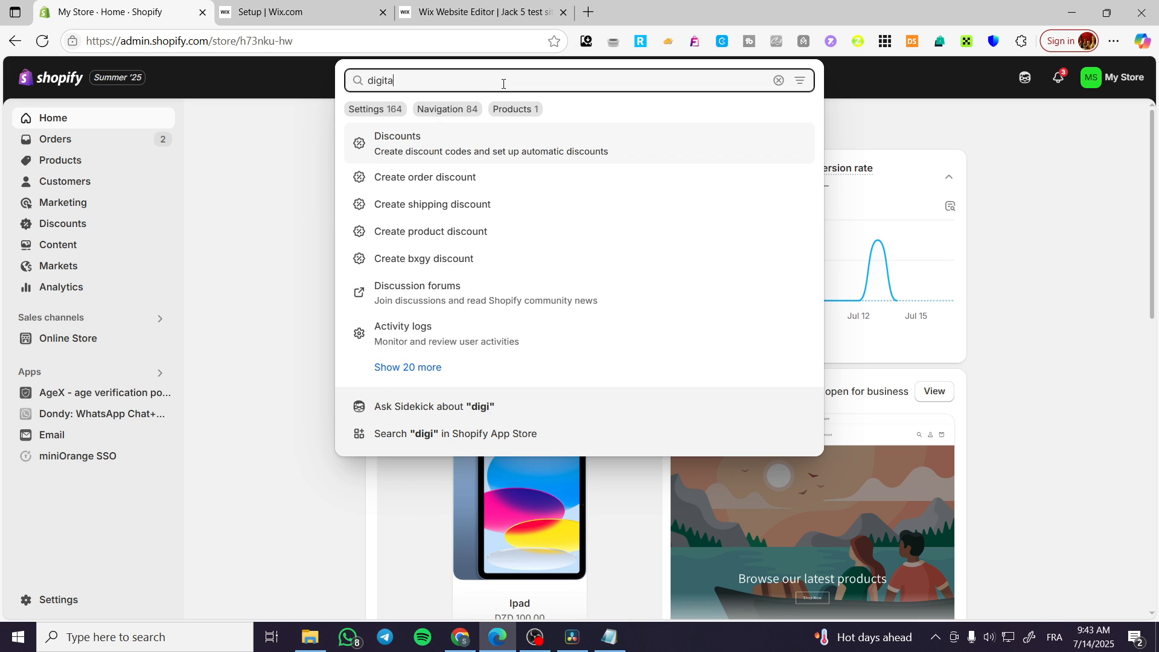
pyautogui.write('l downloads')
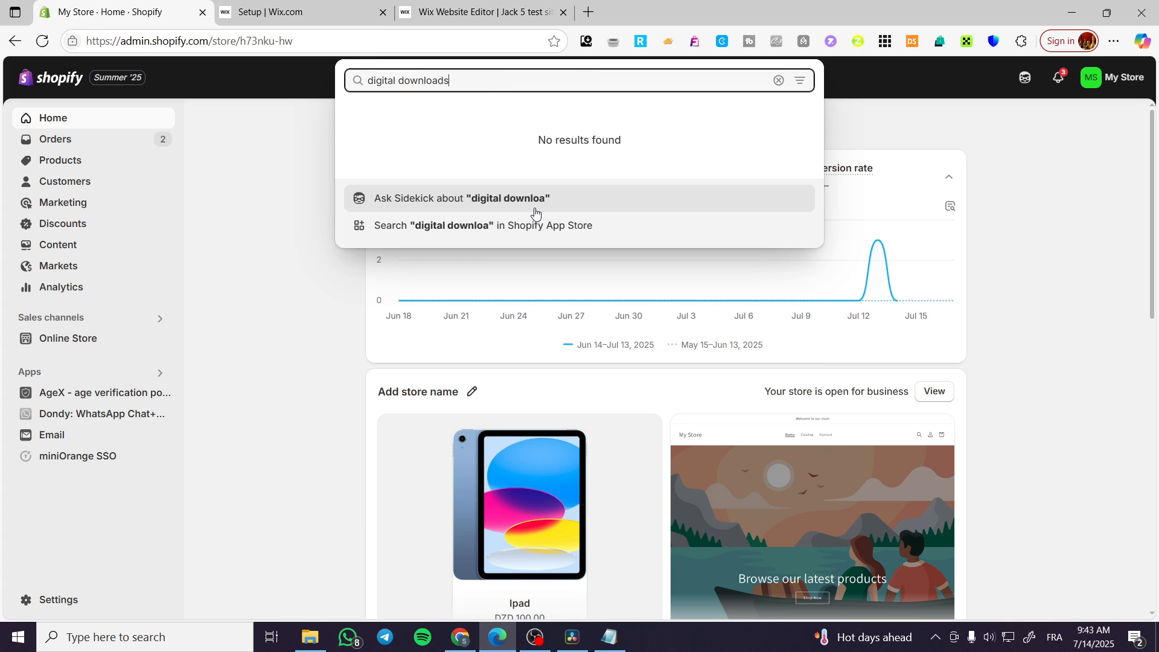
# Step: Rerun the digital downloads search and send it to the Shopify App Store
pyautogui.click(408, 93)
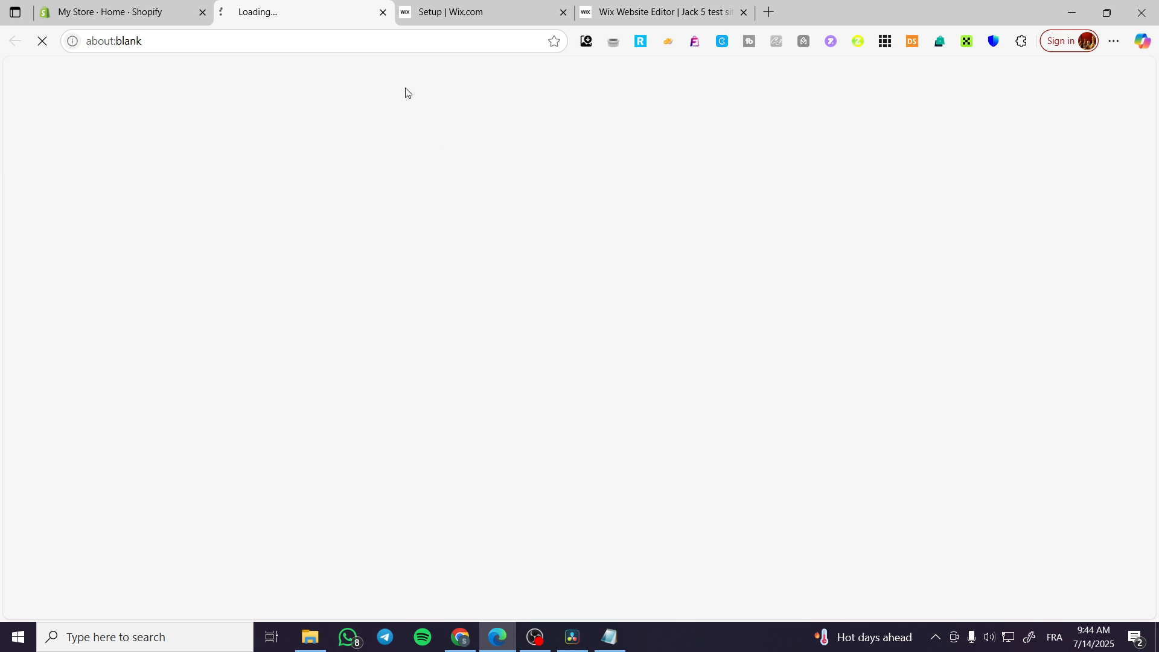
pyautogui.click(383, 12)
pyautogui.click(454, 70)
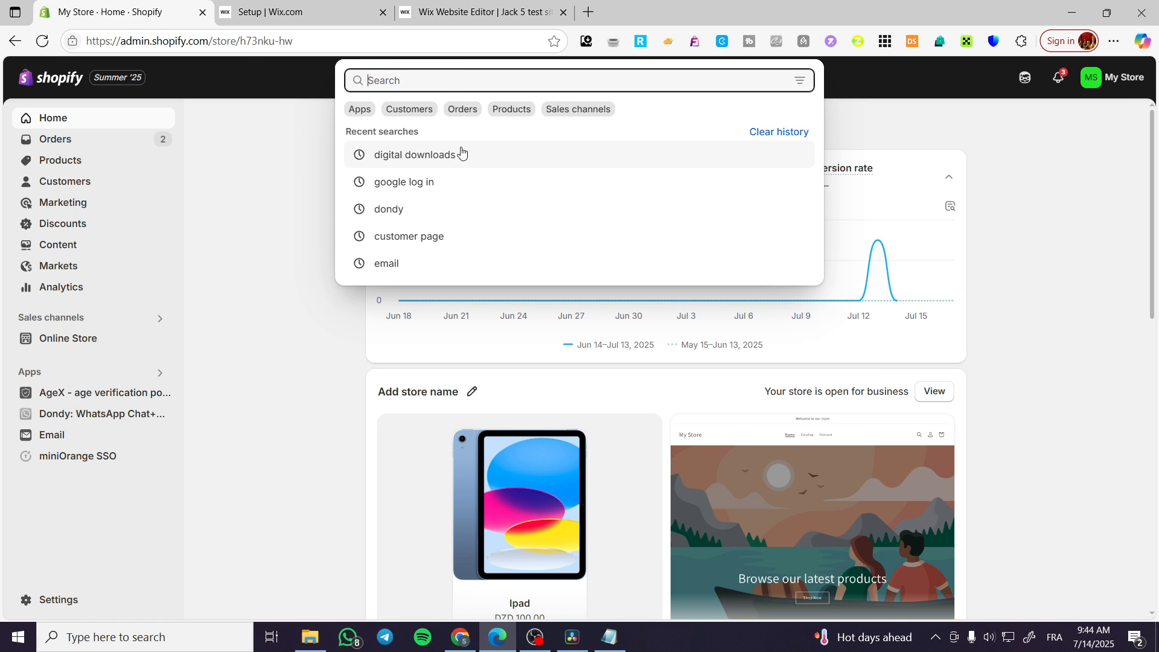
pyautogui.click(461, 152)
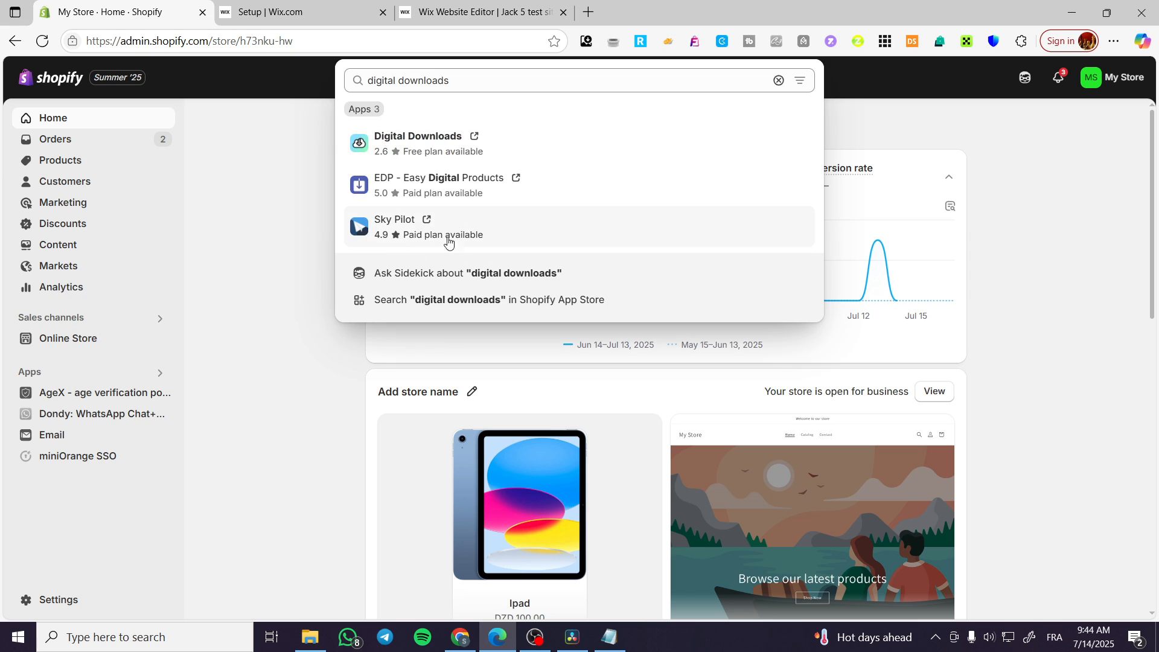
pyautogui.click(447, 300)
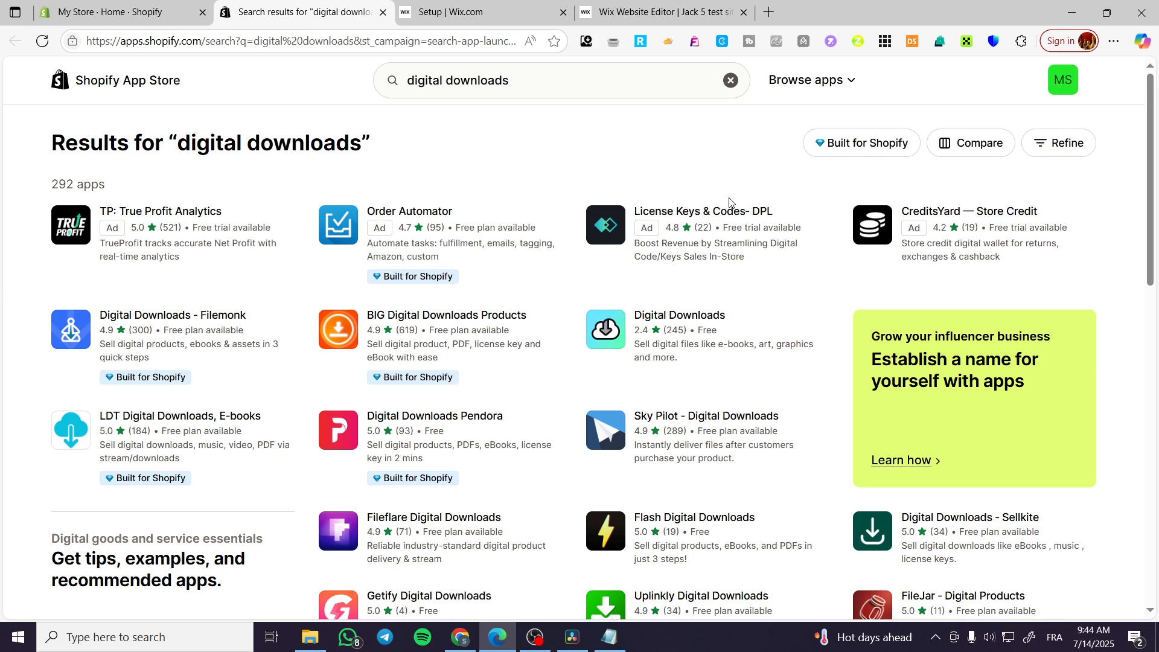
# Step: Start installing the free Digital Downloads app by Shopify and go to its admin permission page
pyautogui.click(622, 344)
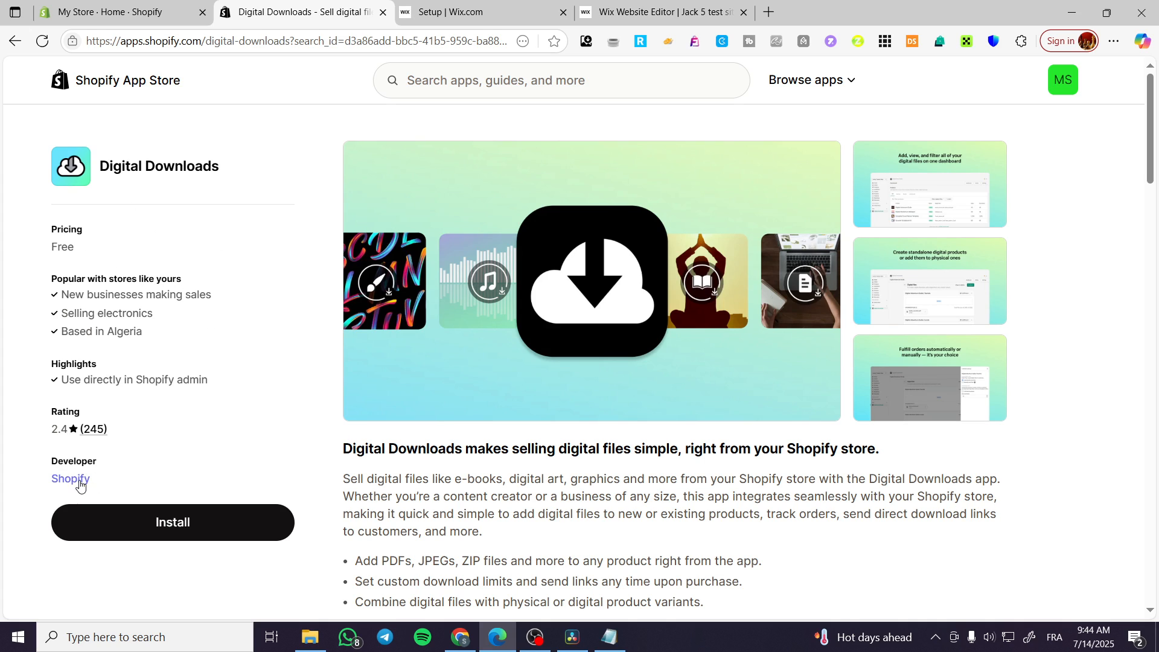
pyautogui.moveTo(91, 481); pyautogui.dragTo(43, 465)
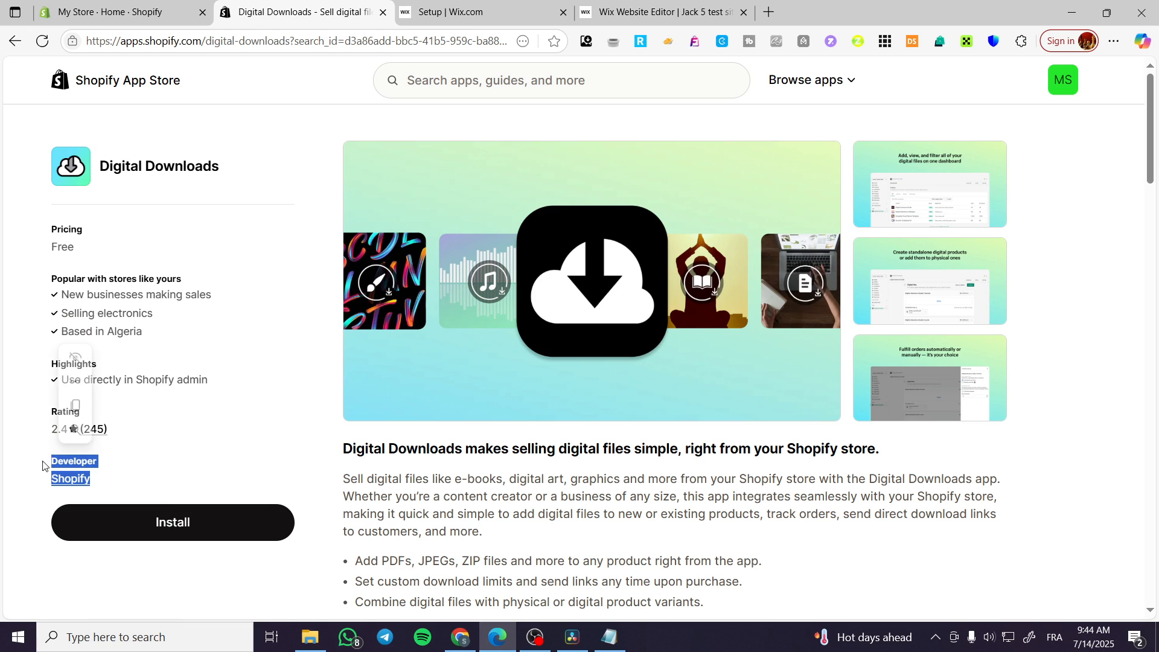
pyautogui.click(167, 513)
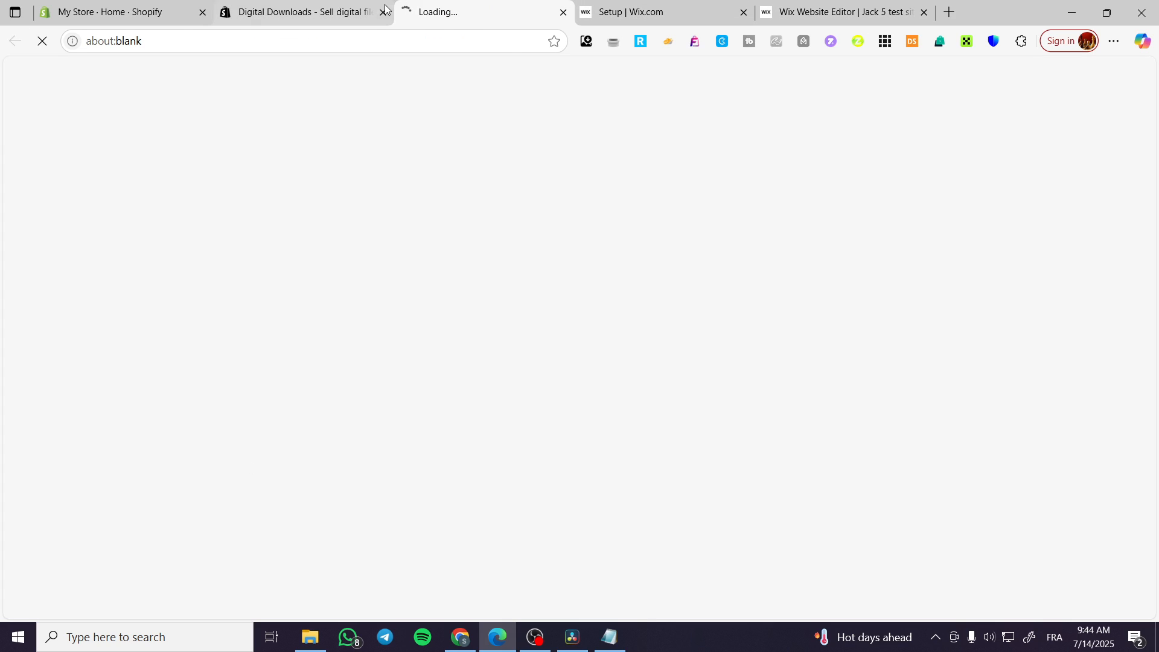
pyautogui.click(336, 11)
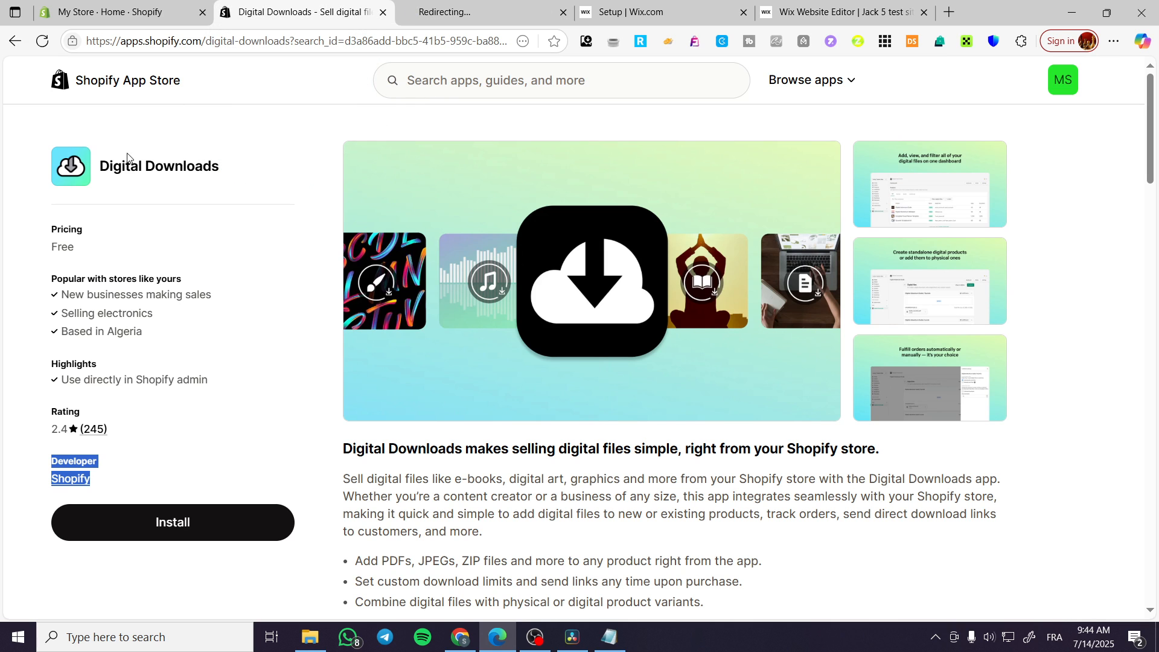
pyautogui.click(108, 480)
pyautogui.click(477, 12)
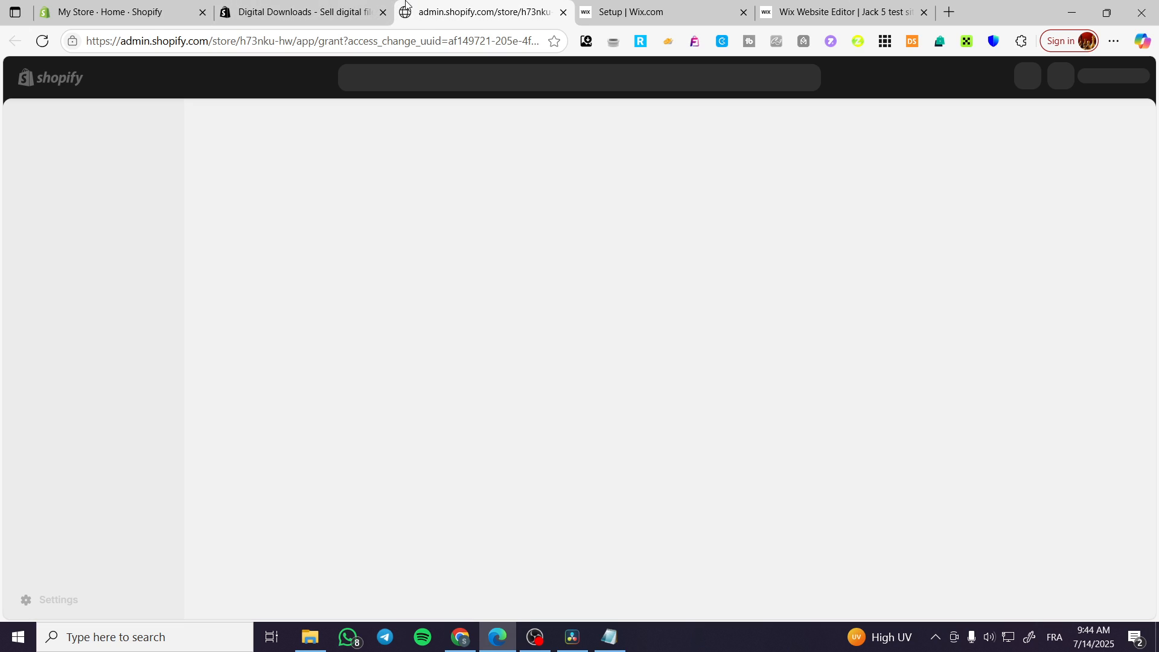
# Step: Approve data access to install Digital Downloads, pin it, then review and close its checkout settings
pyautogui.click(873, 415)
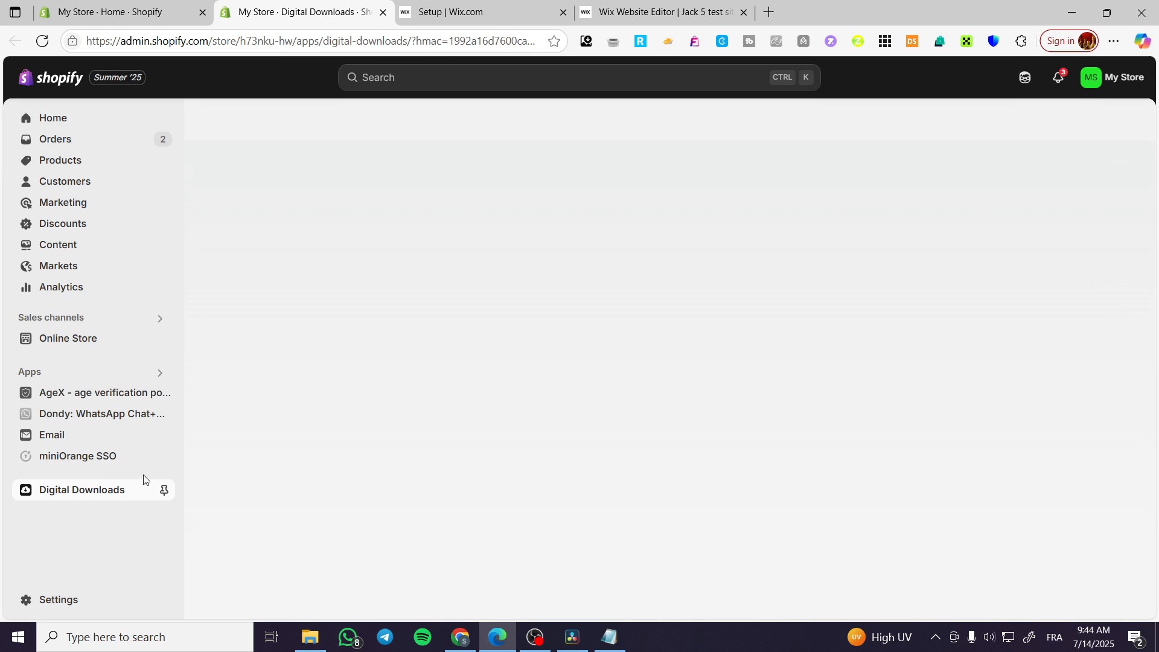
pyautogui.click(160, 488)
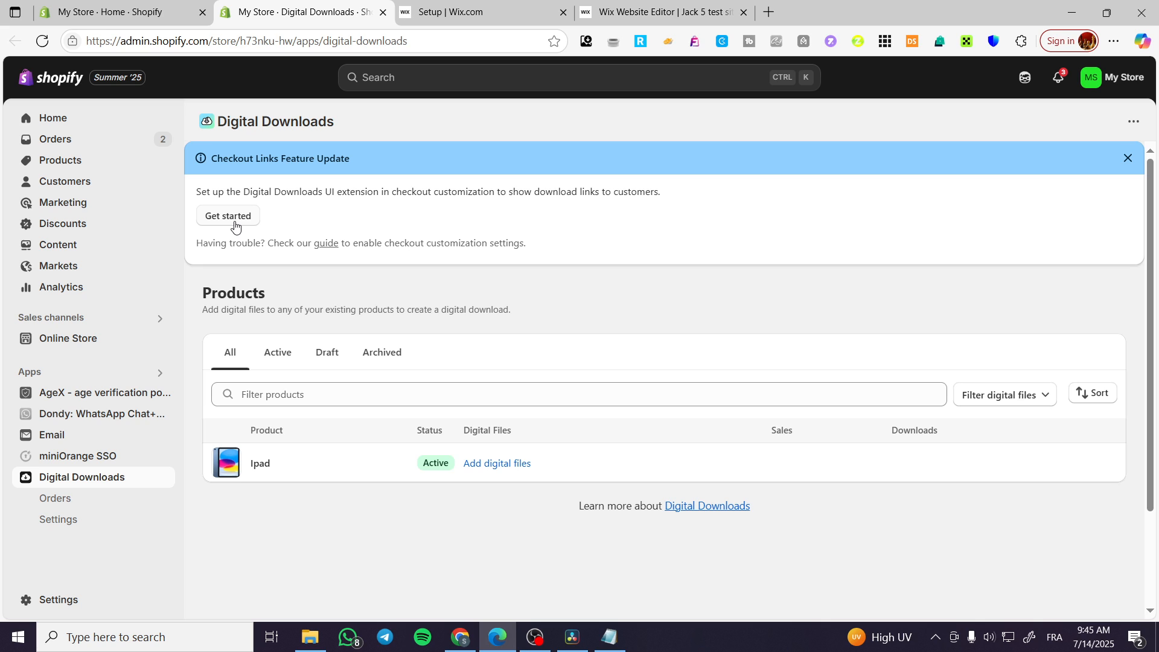
pyautogui.click(213, 218)
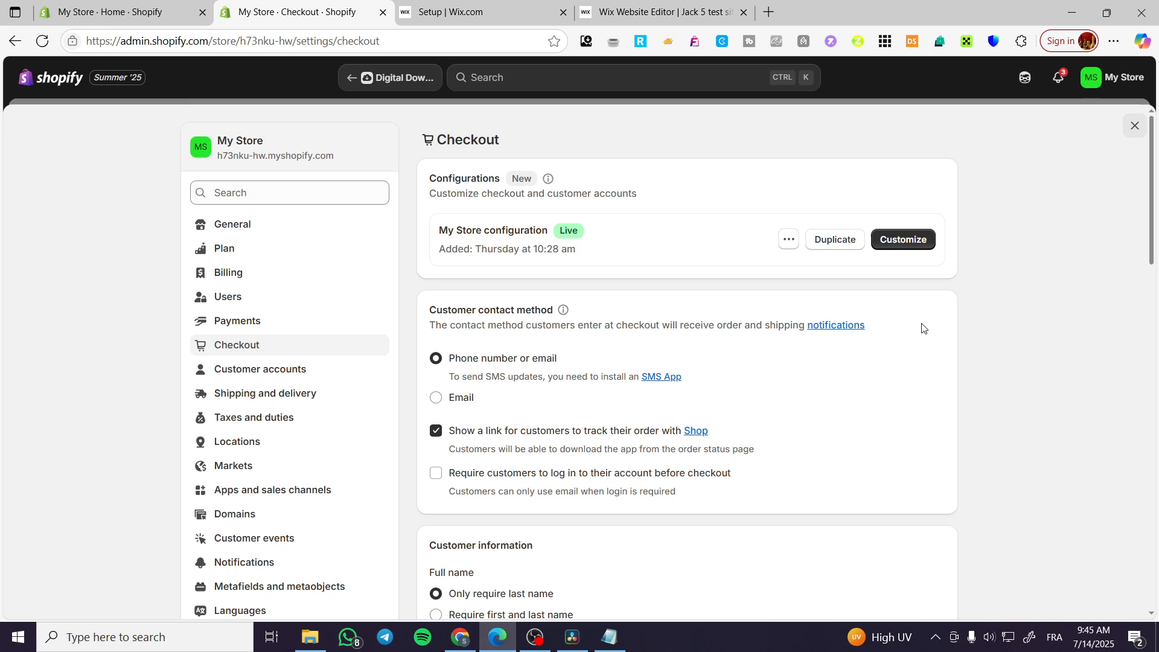
pyautogui.scroll(-10, 927, 328)
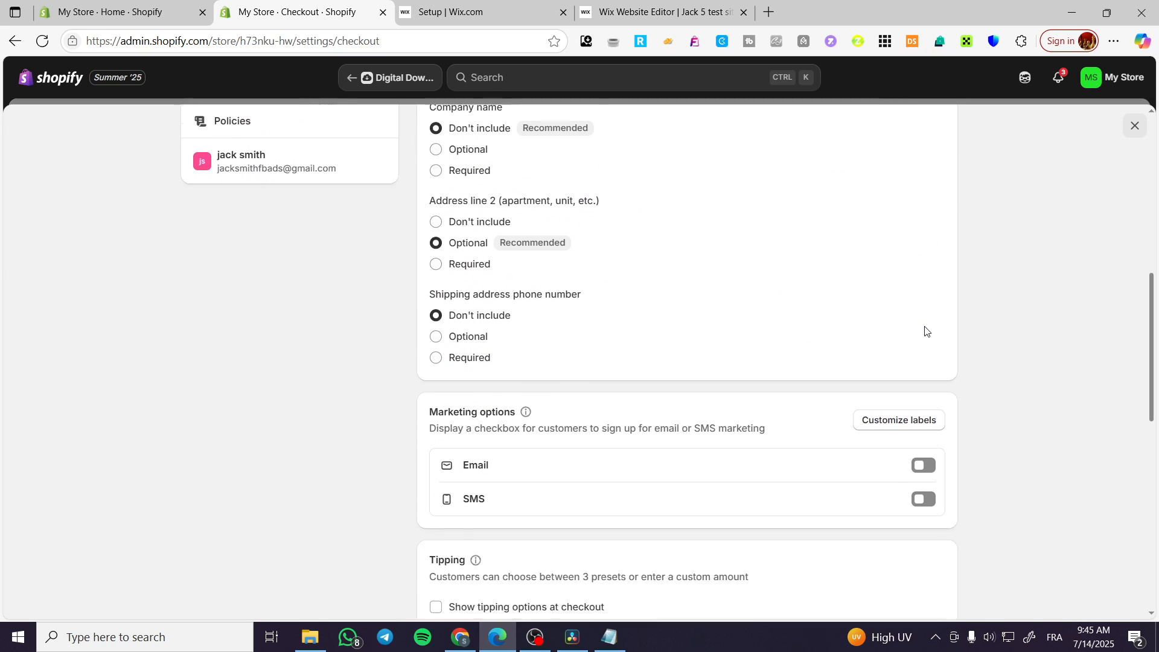
pyautogui.scroll(-2, 927, 331)
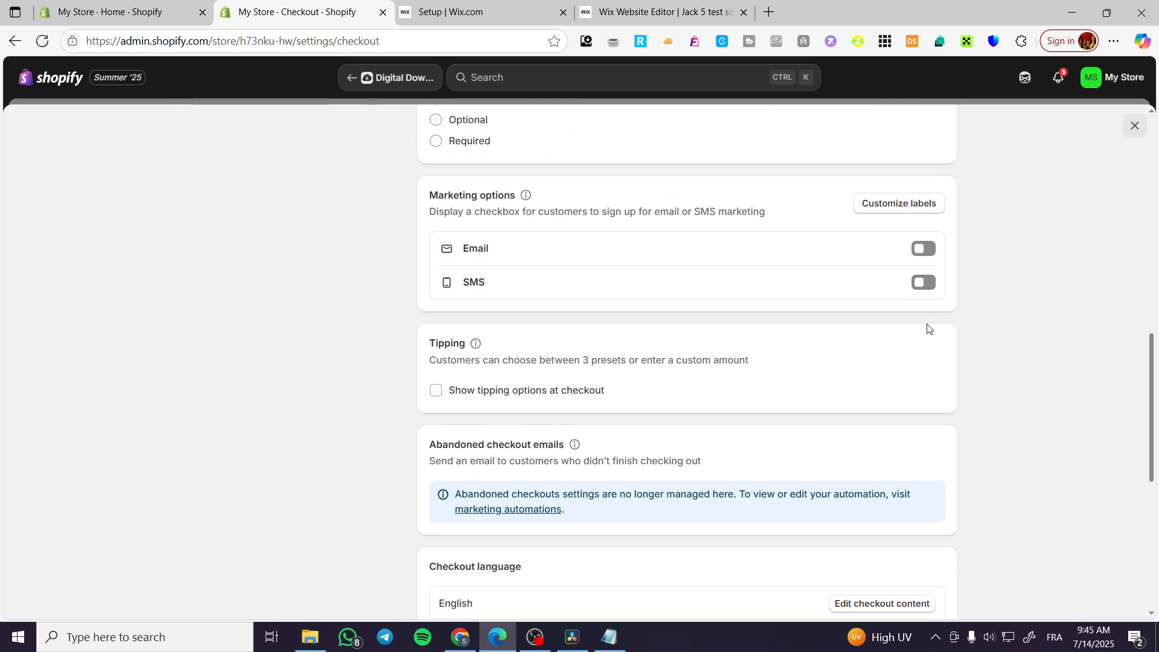
pyautogui.scroll(-5, 927, 328)
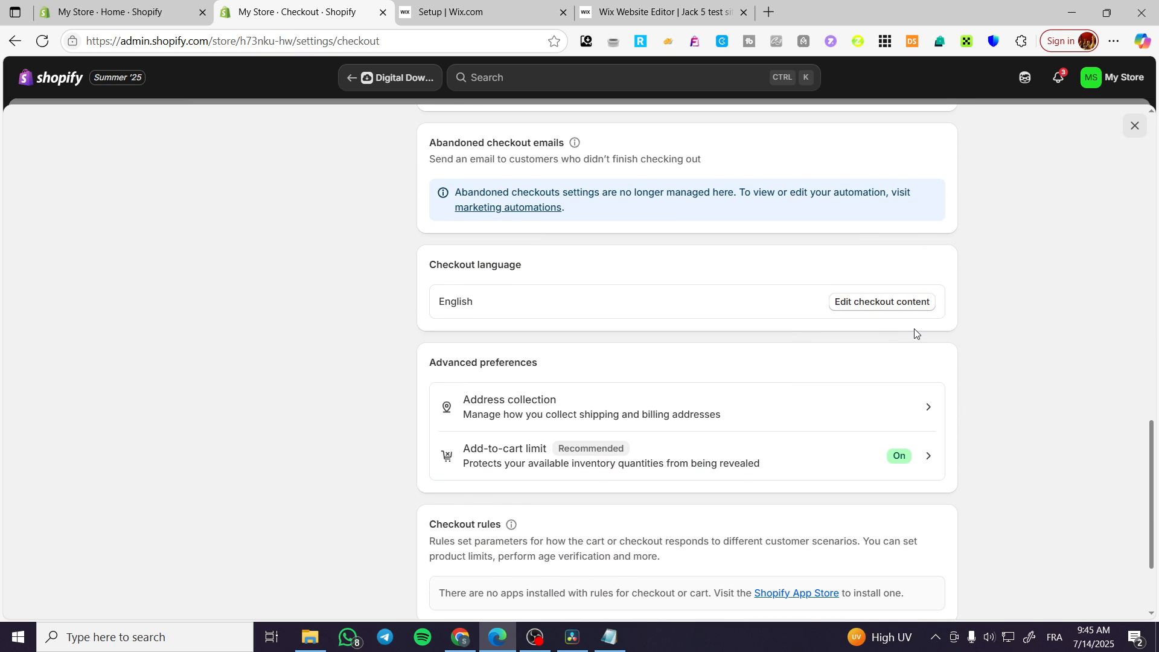
pyautogui.scroll(-2, 915, 332)
pyautogui.scroll(5, 915, 333)
pyautogui.click(1134, 127)
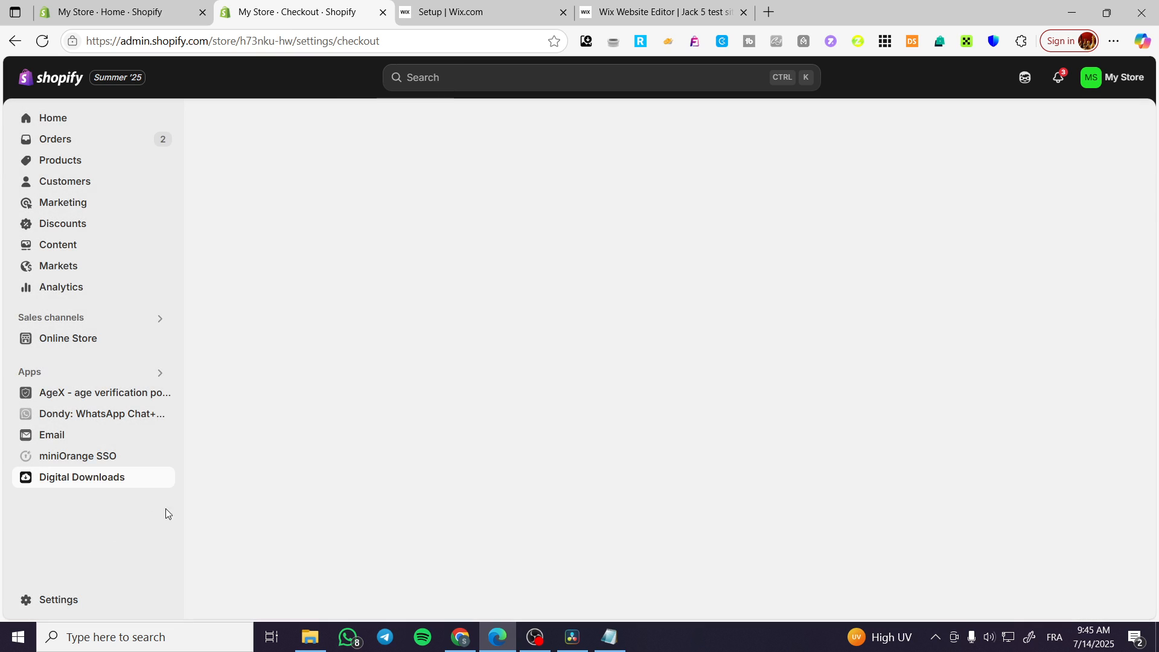
# Step: Add a new product from the Products list and title it Canva Templates
pyautogui.click(89, 162)
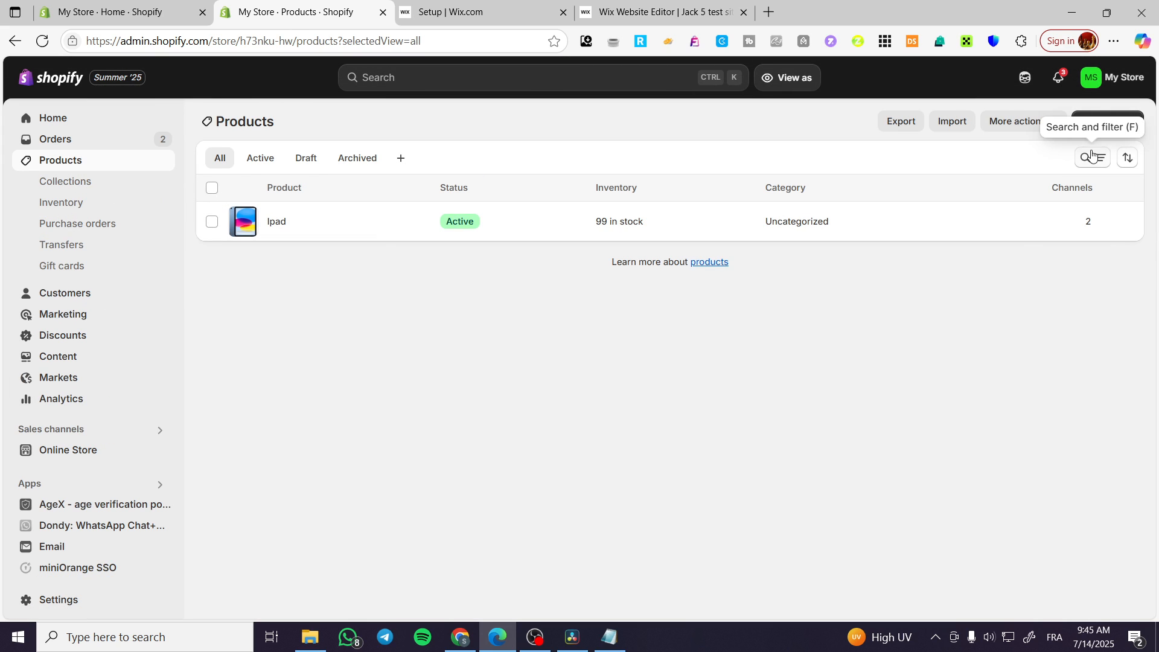
pyautogui.click(1107, 121)
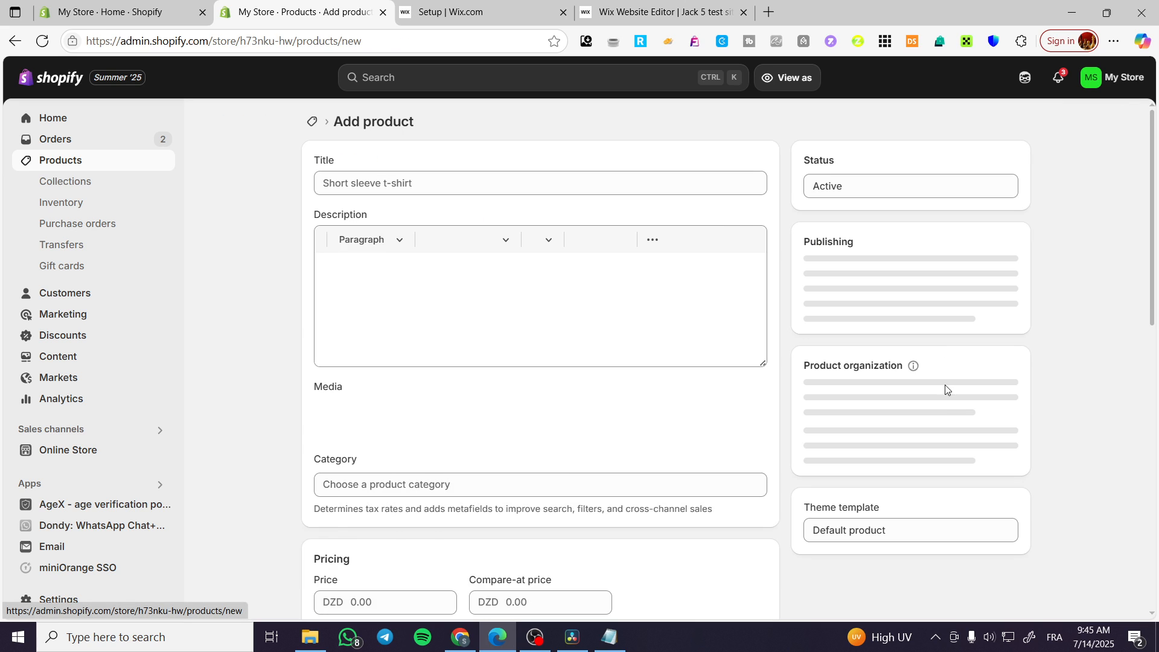
pyautogui.click(456, 186)
pyautogui.write('CA')
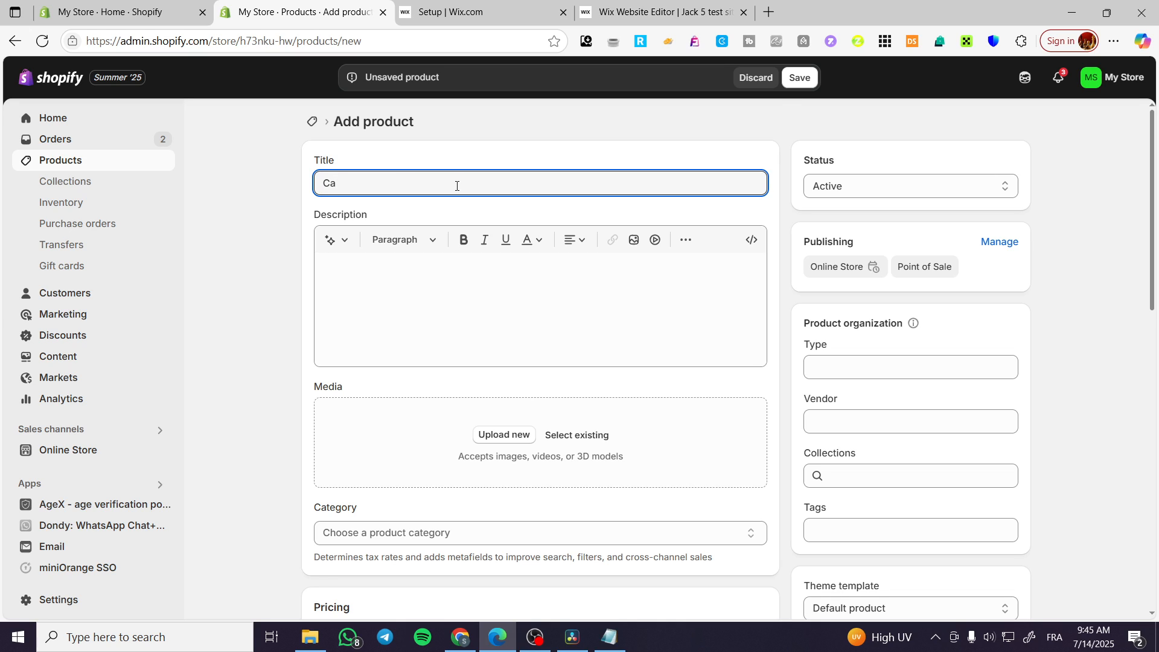
pyautogui.write('nva Templates')
# Step: Generate and keep an AI description using 'Canva Templates' as the keywords
pyautogui.click(437, 280)
pyautogui.moveTo(432, 183); pyautogui.dragTo(316, 183)
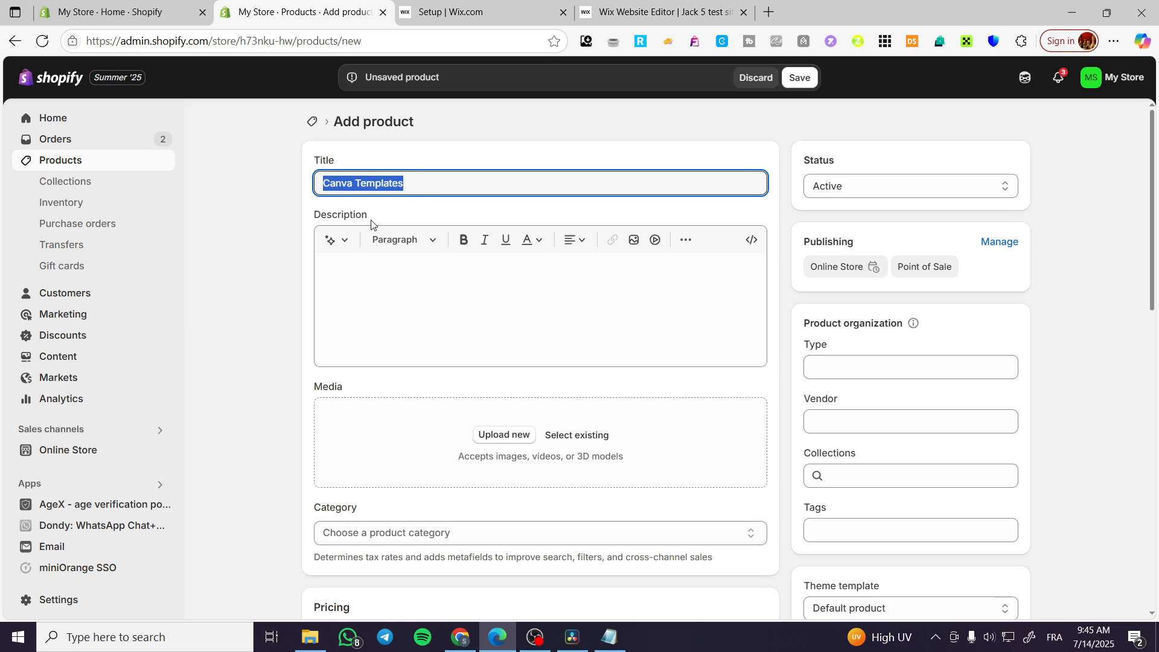
pyautogui.hotkey('ctrl', 'c')
pyautogui.click(463, 284)
pyautogui.hotkey('ctrl', 'v')
pyautogui.click(331, 239)
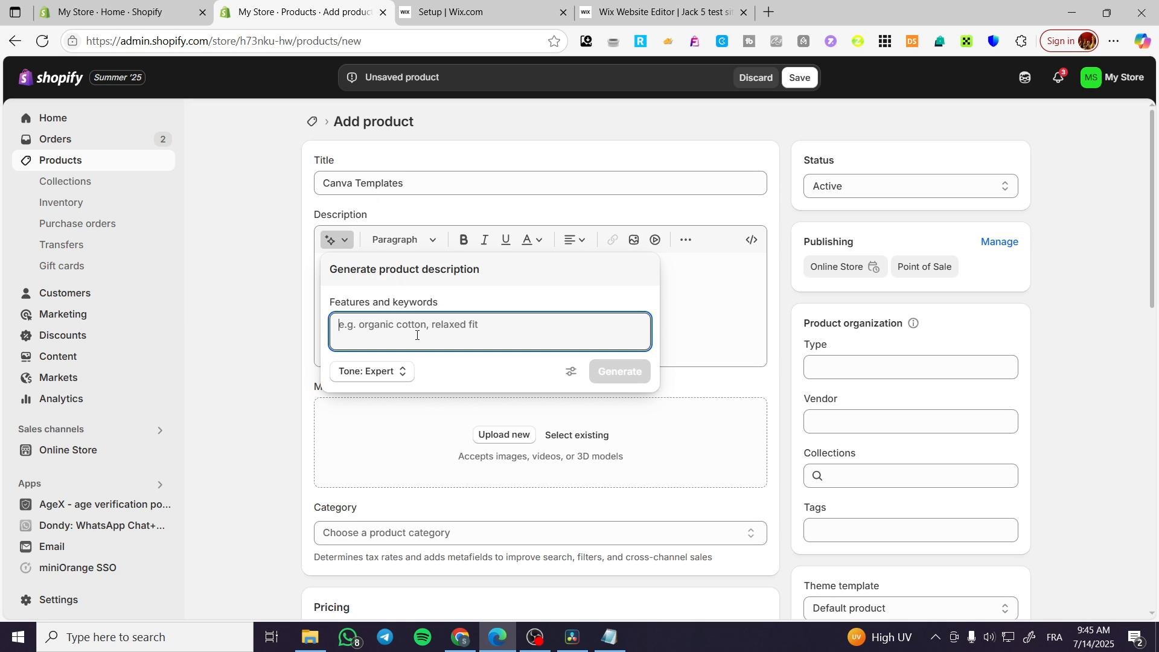
pyautogui.hotkey('ctrl', 'v')
pyautogui.click(637, 372)
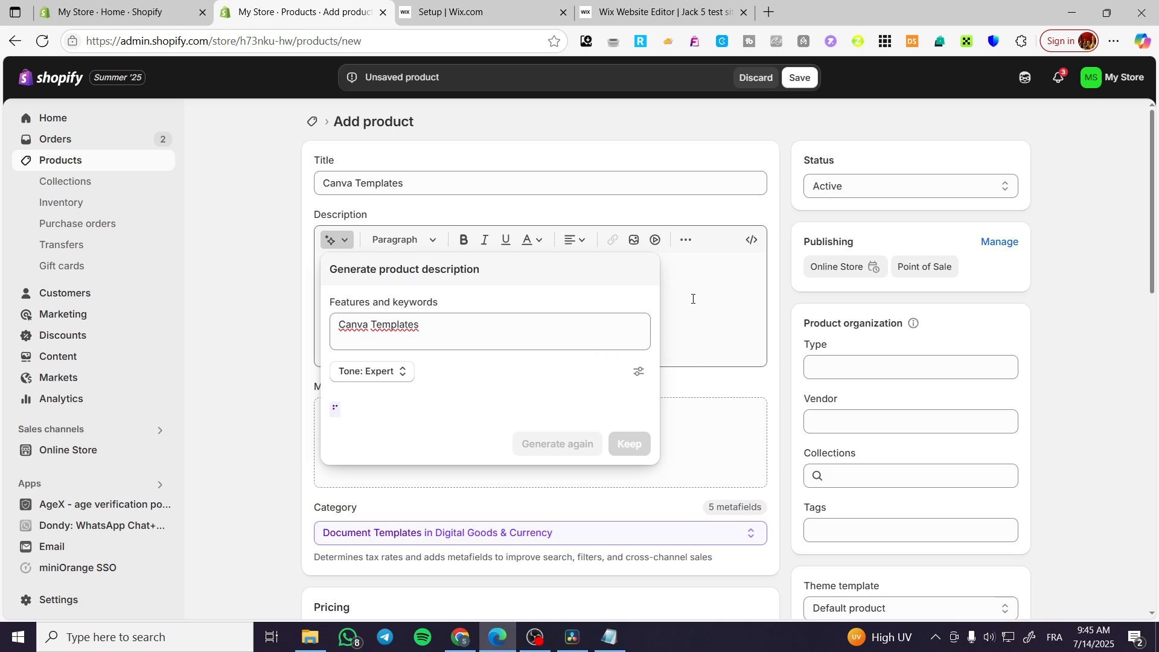
pyautogui.click(628, 546)
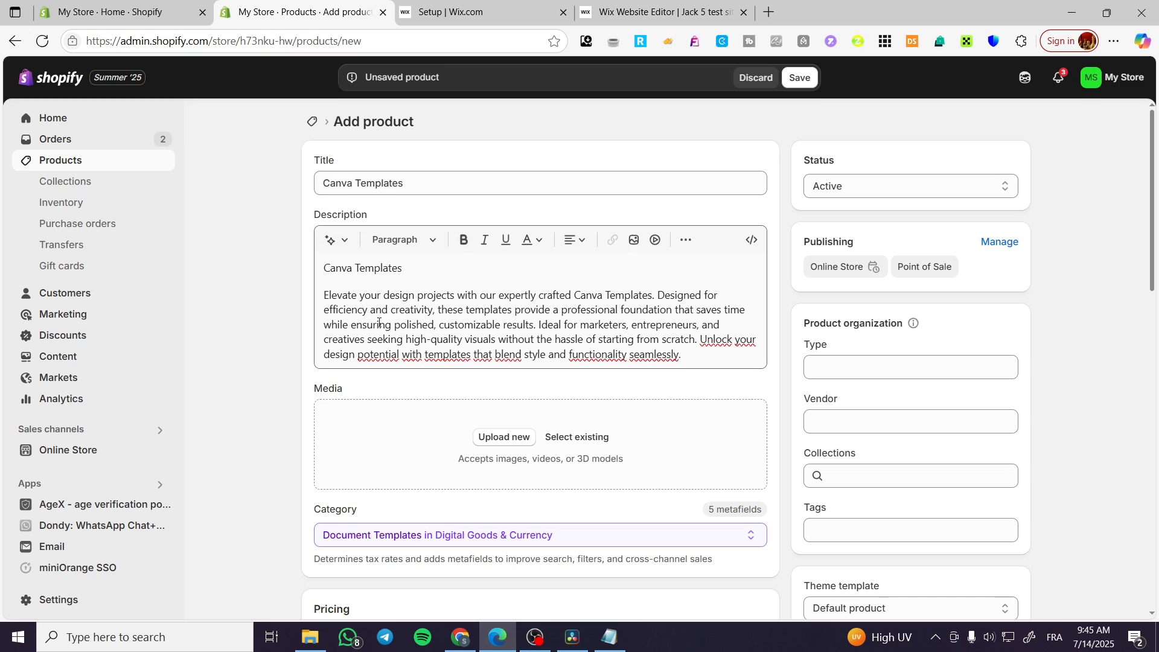
# Step: Make the description's Canva Templates first line bold
pyautogui.moveTo(402, 268)
pyautogui.mouseDown()
pyautogui.moveTo(338, 273)
pyautogui.moveTo(403, 268)
pyautogui.mouseUp()
pyautogui.click(464, 240)
pyautogui.scroll(-4, 509, 294)
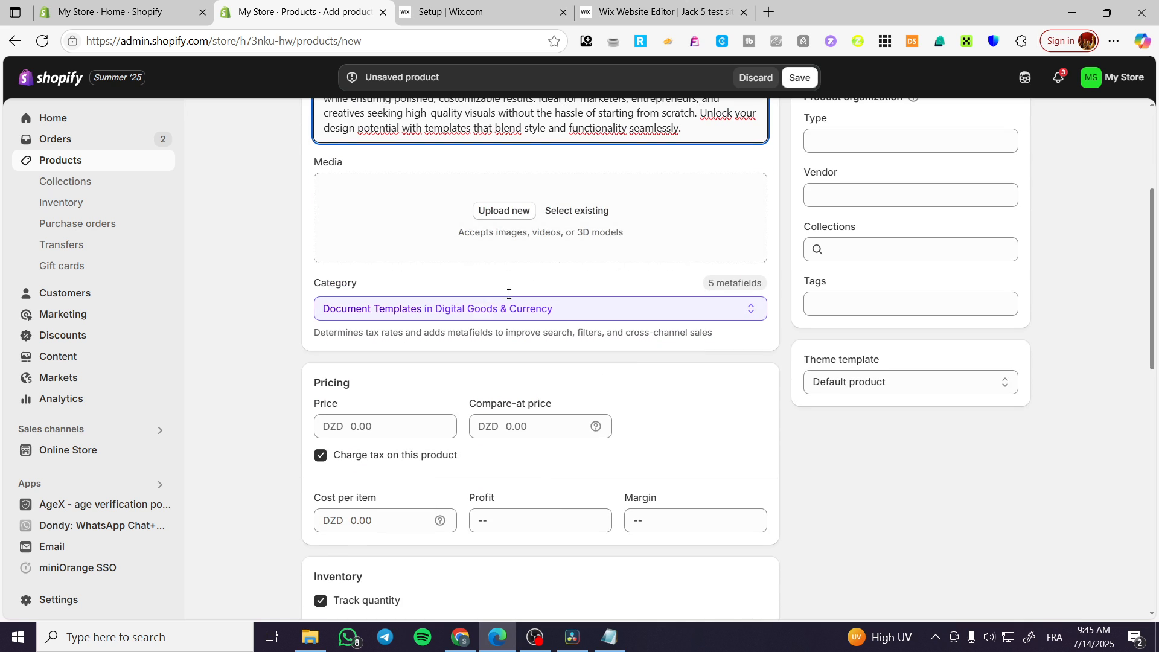
# Step: Add the first existing iPad image as the product's media
pyautogui.click(573, 211)
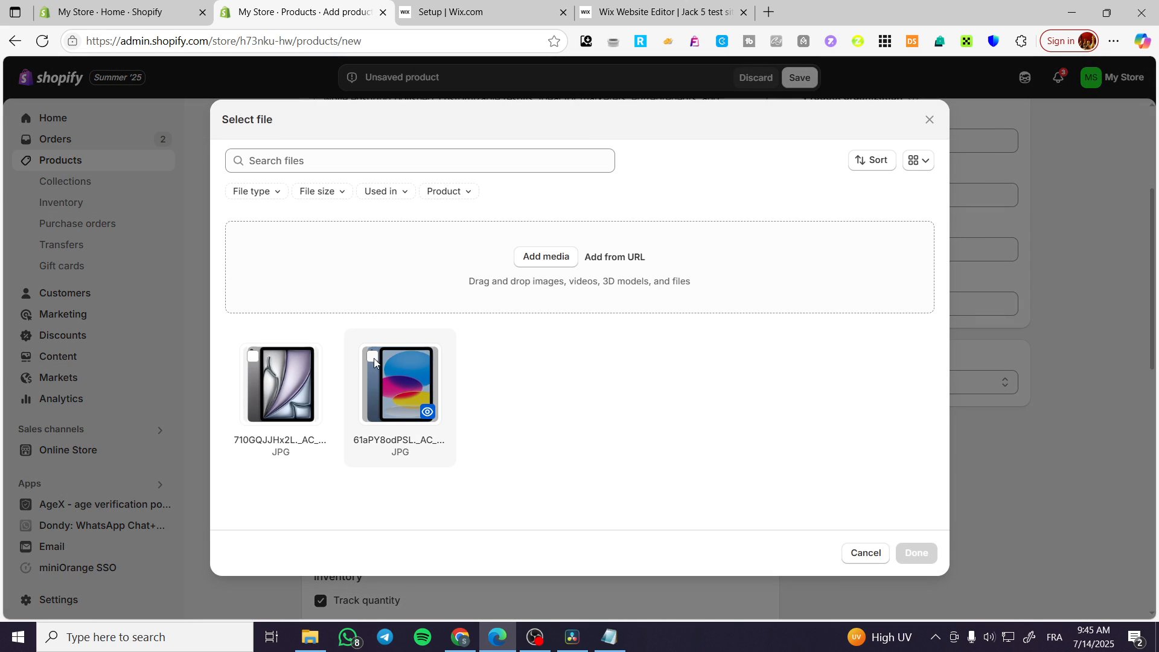
pyautogui.click(252, 356)
pyautogui.click(916, 552)
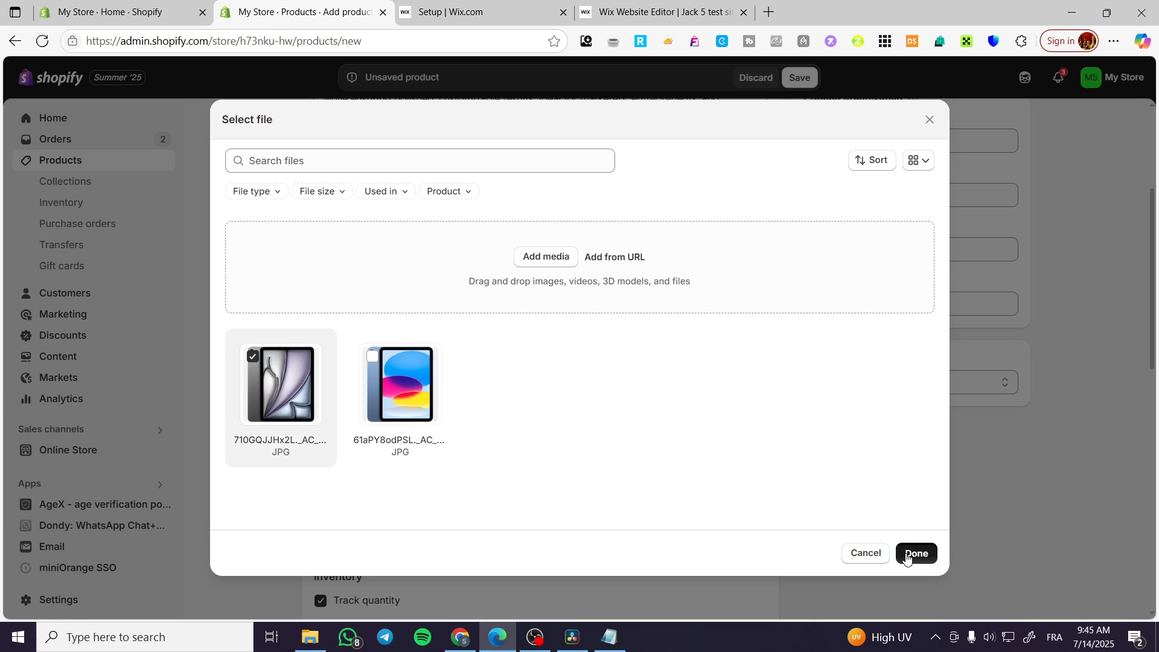
pyautogui.scroll(3, 304, 314)
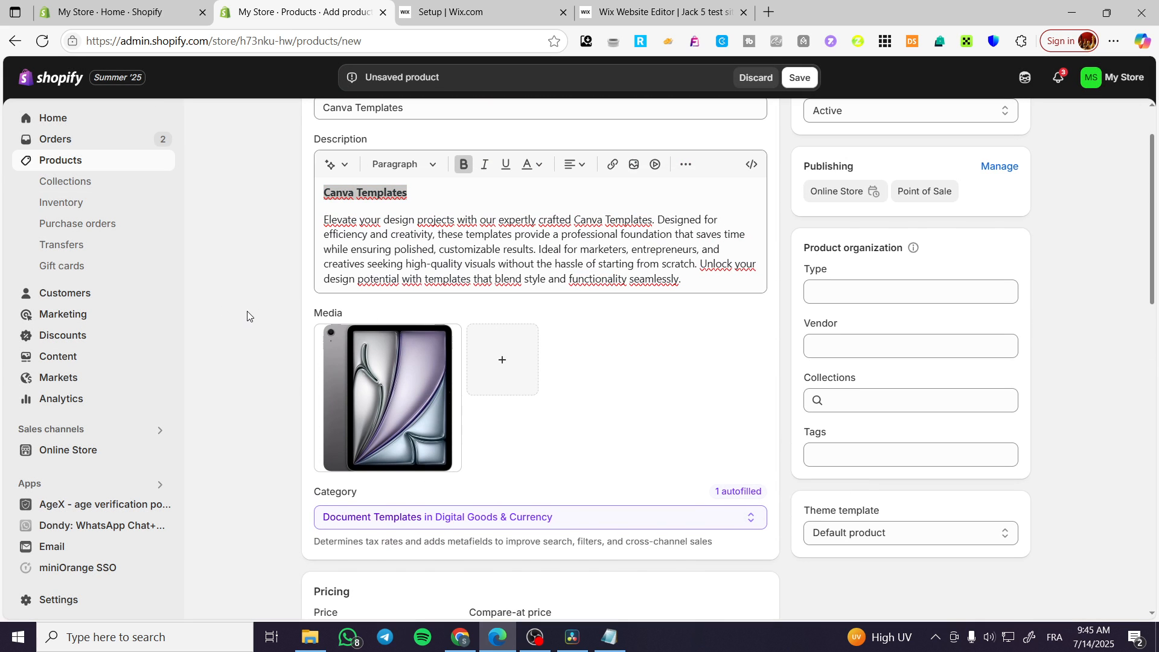
pyautogui.click(546, 241)
pyautogui.scroll(-4, 625, 319)
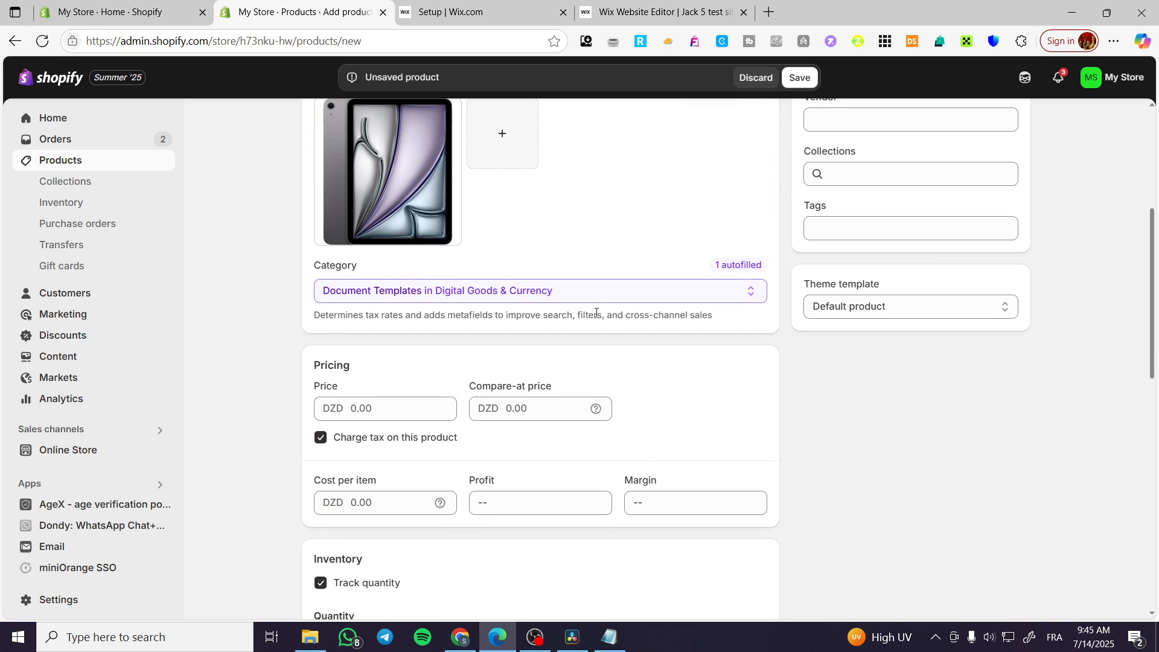
# Step: Set the price to 59.99 and the compare-at price to 100.00
pyautogui.click(387, 403)
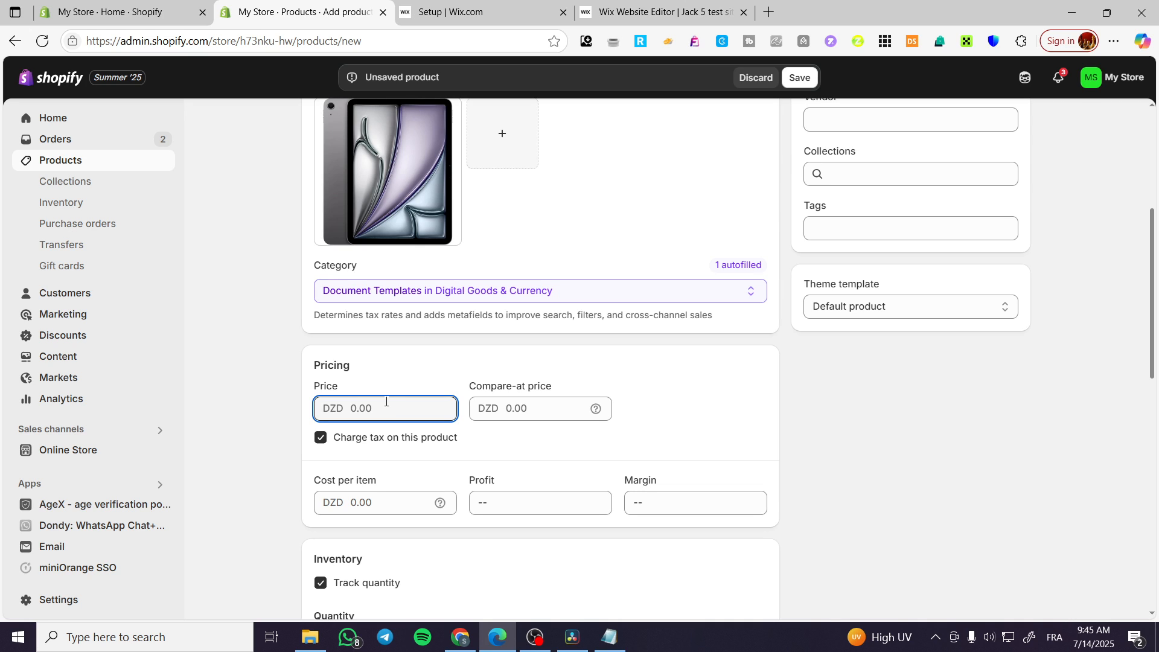
pyautogui.write('59.99')
pyautogui.click(264, 422)
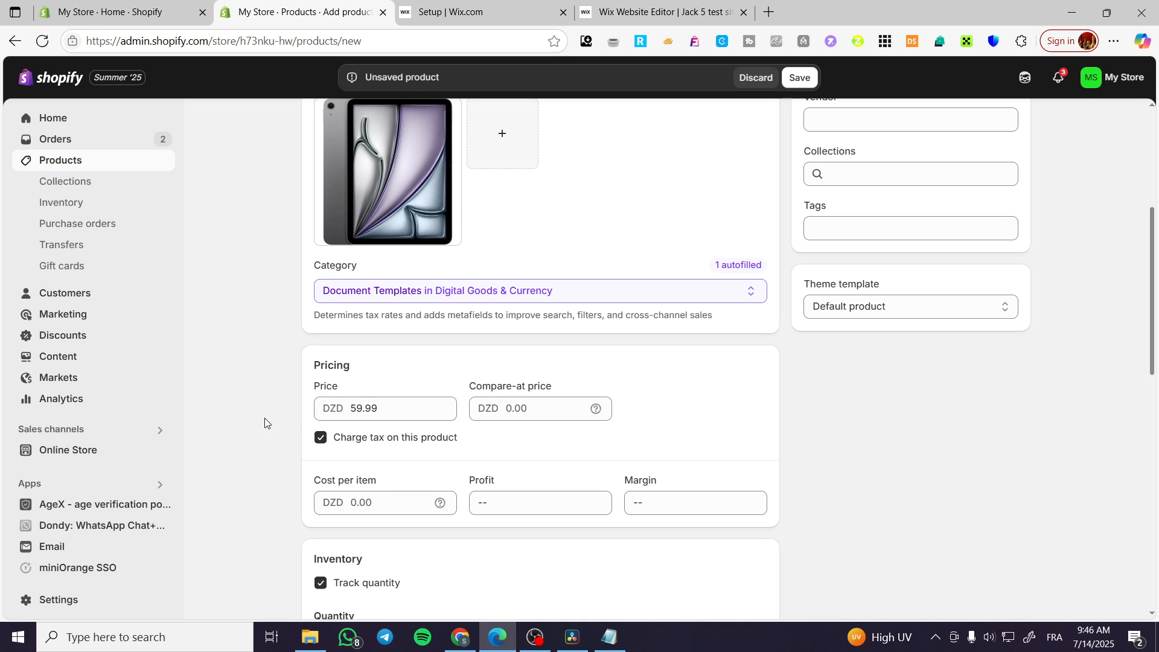
pyautogui.scroll(-1, 545, 418)
pyautogui.click(531, 333)
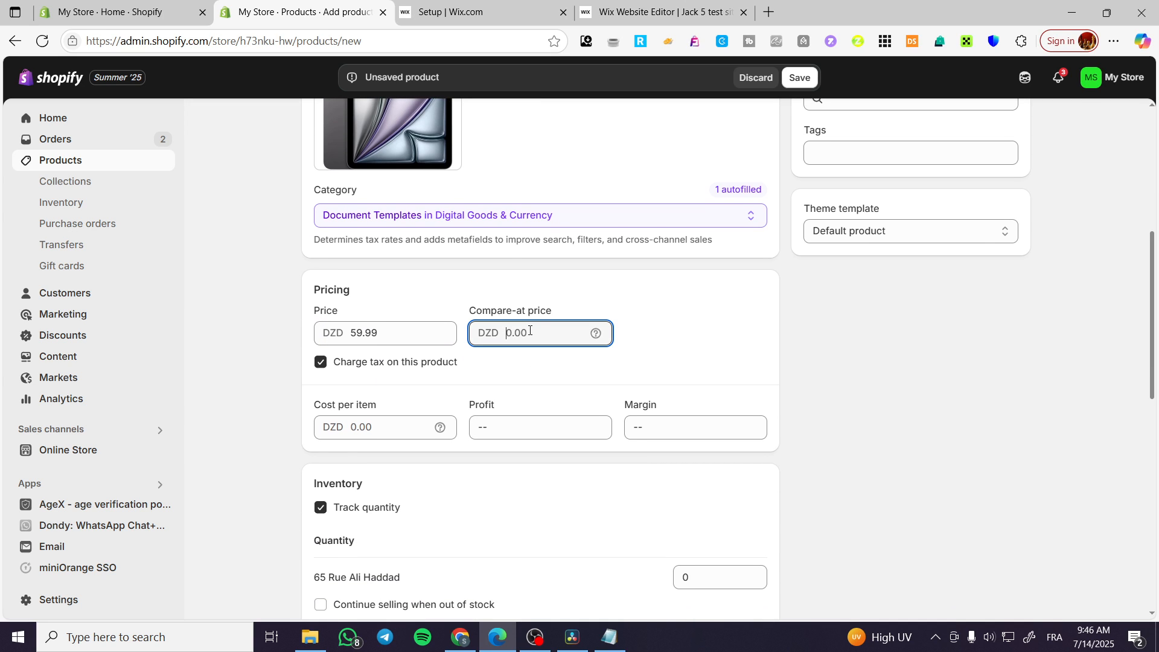
pyautogui.write('100')
pyautogui.click(651, 342)
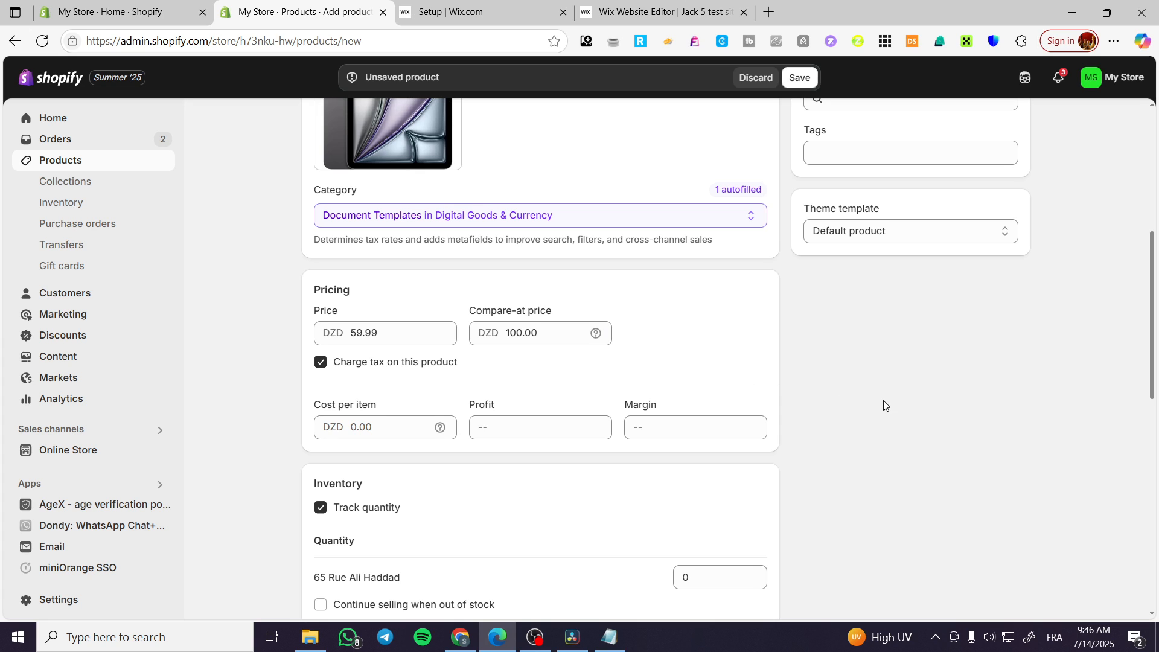
pyautogui.scroll(-5, 883, 400)
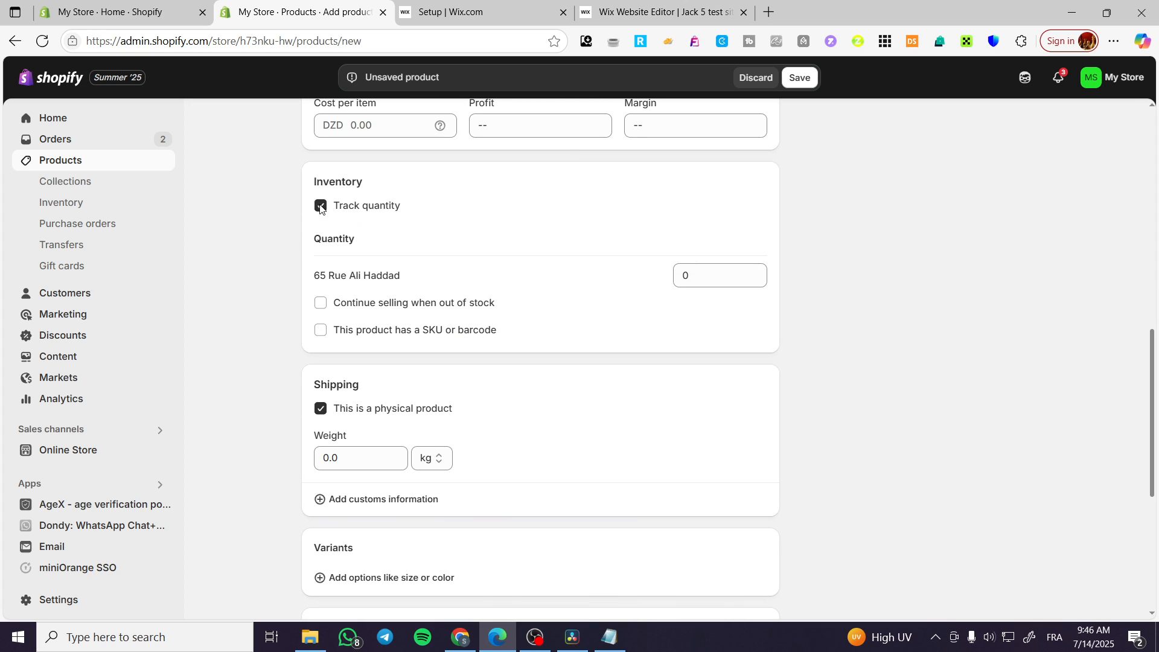
# Step: Untick Track quantity and 'This is a physical product' for Canva Templates
pyautogui.click(320, 206)
pyautogui.click(320, 206)
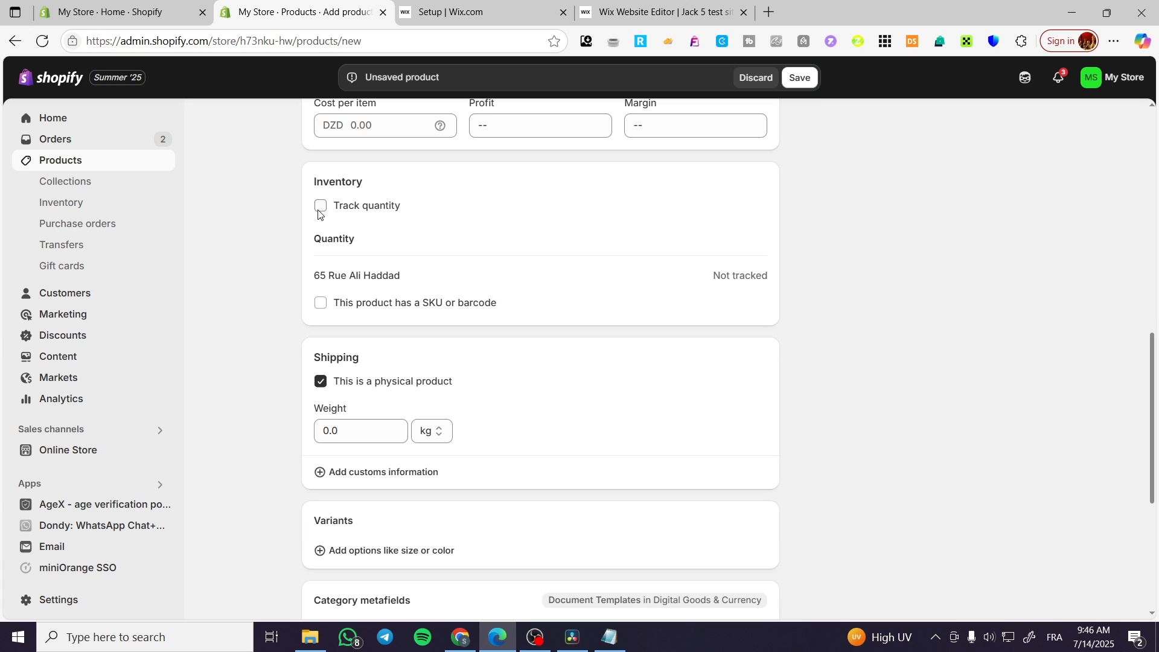
pyautogui.click(320, 382)
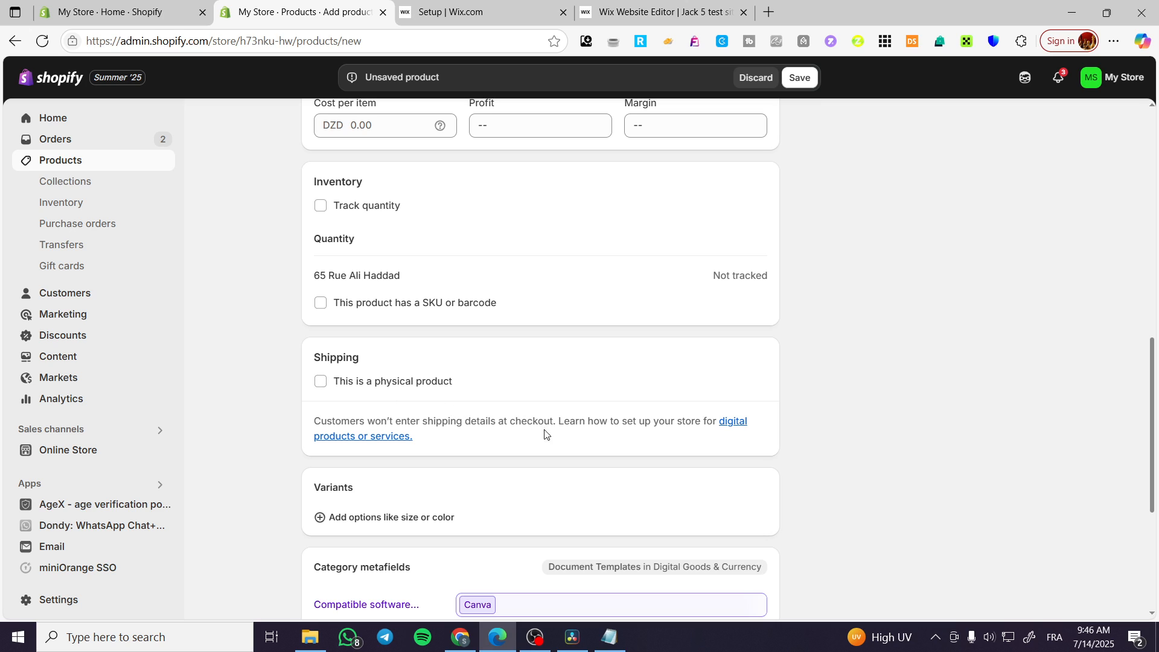
pyautogui.moveTo(314, 424); pyautogui.dragTo(565, 436)
pyautogui.scroll(-3, 471, 394)
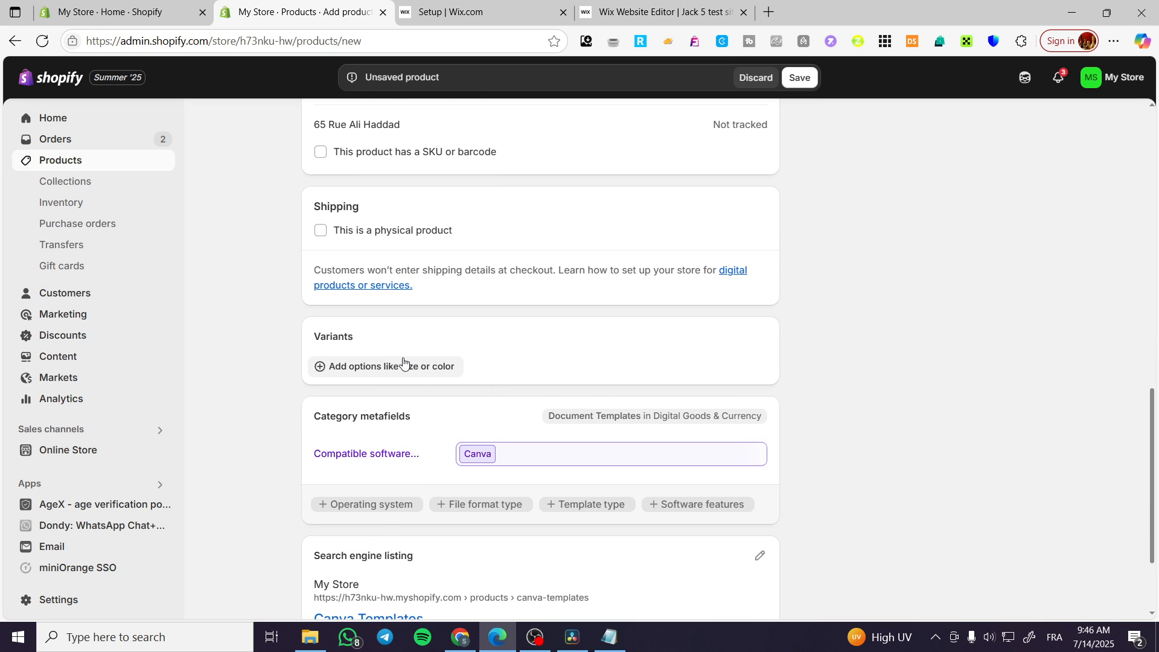
pyautogui.scroll(-1, 403, 363)
pyautogui.scroll(-1, 405, 362)
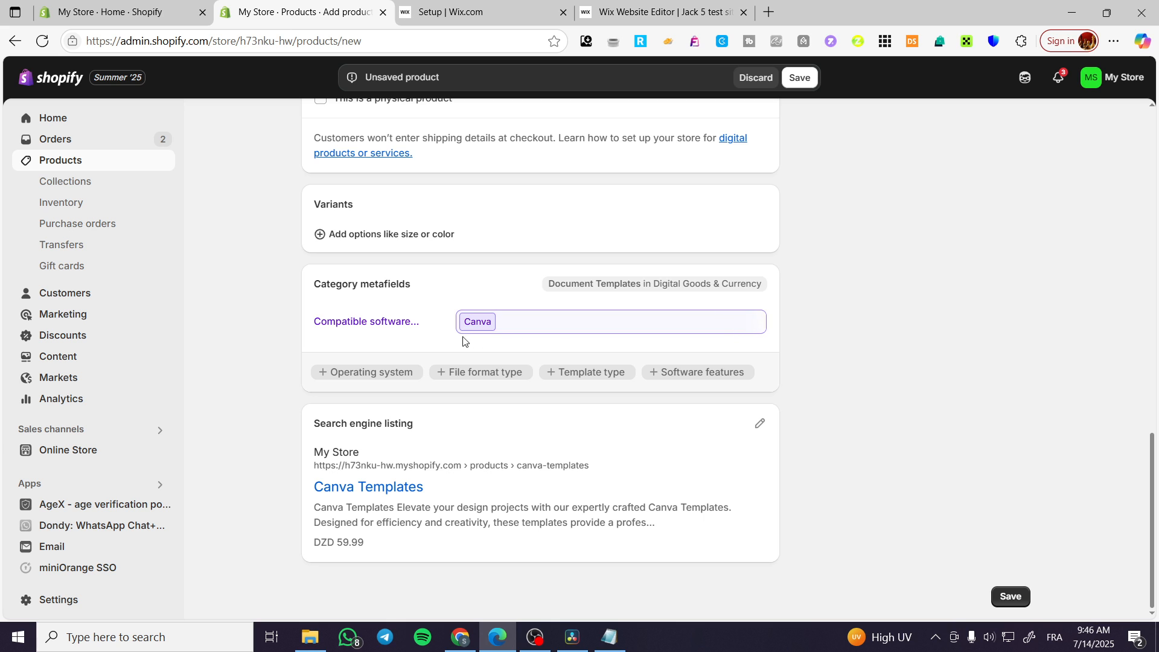
pyautogui.scroll(15, 576, 512)
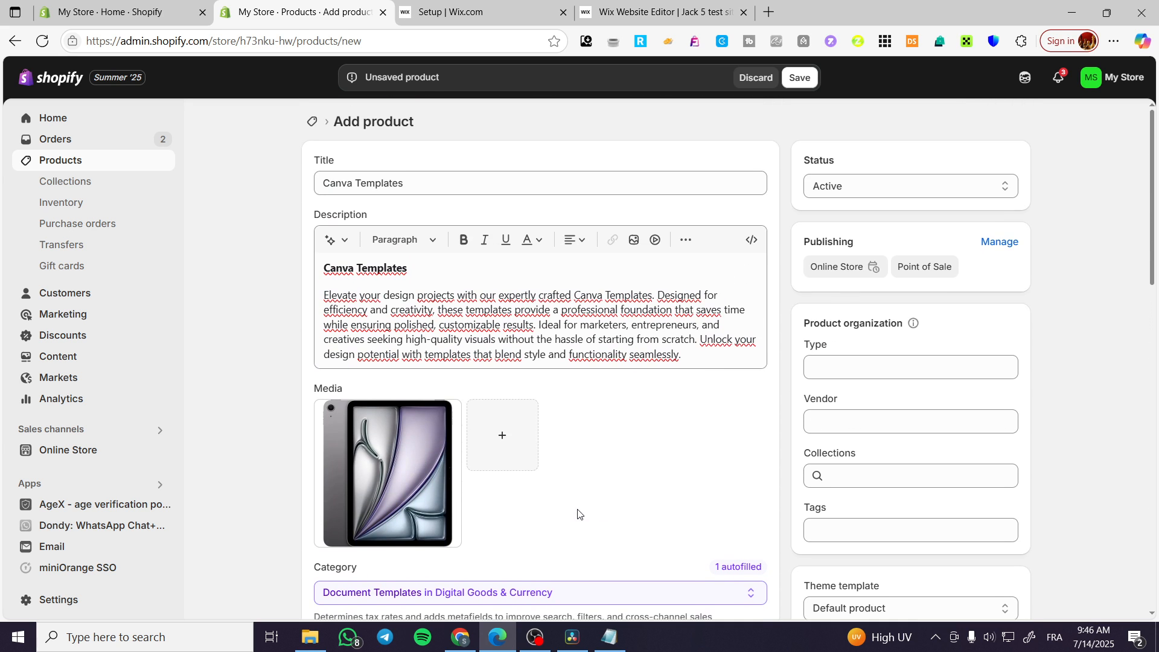
pyautogui.scroll(-1, 578, 513)
# Step: Choose Add digital file from the Canva Templates product's More actions list
pyautogui.scroll(3, 578, 515)
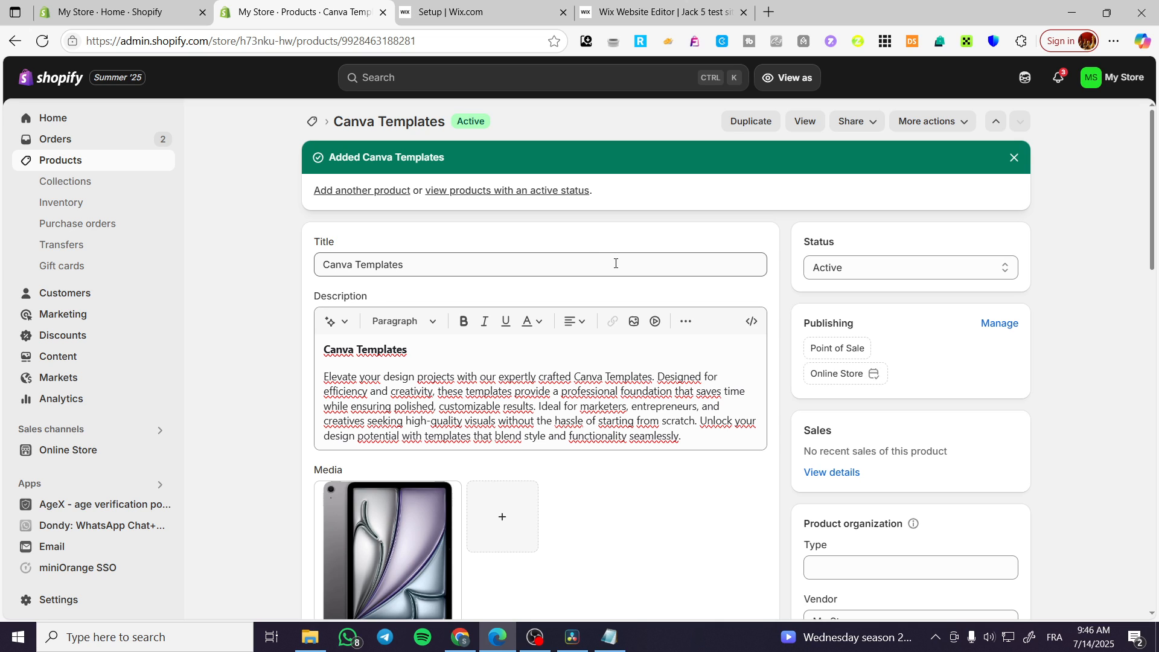
pyautogui.rightClick(958, 121)
pyautogui.click(921, 123)
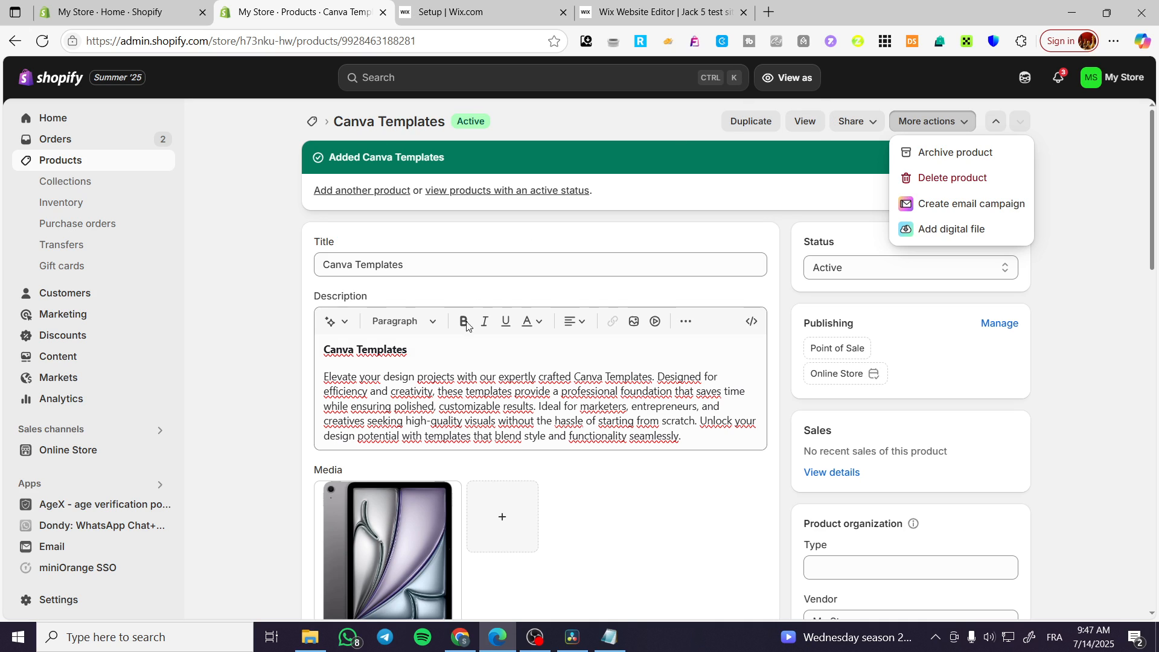
pyautogui.click(501, 133)
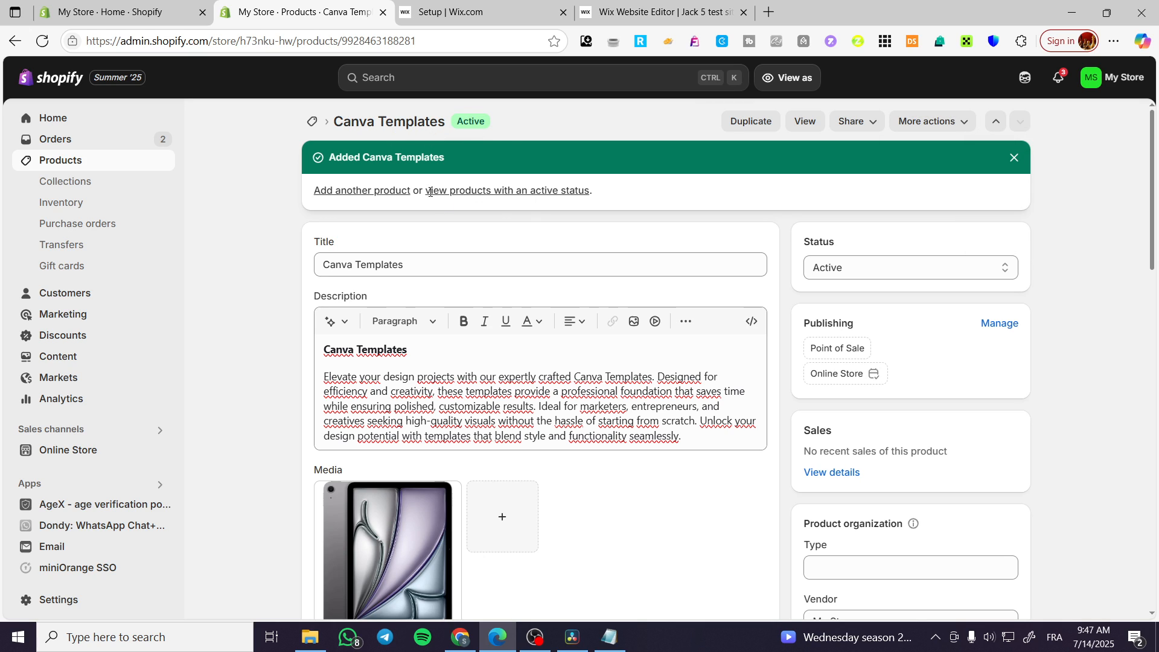
pyautogui.click(957, 123)
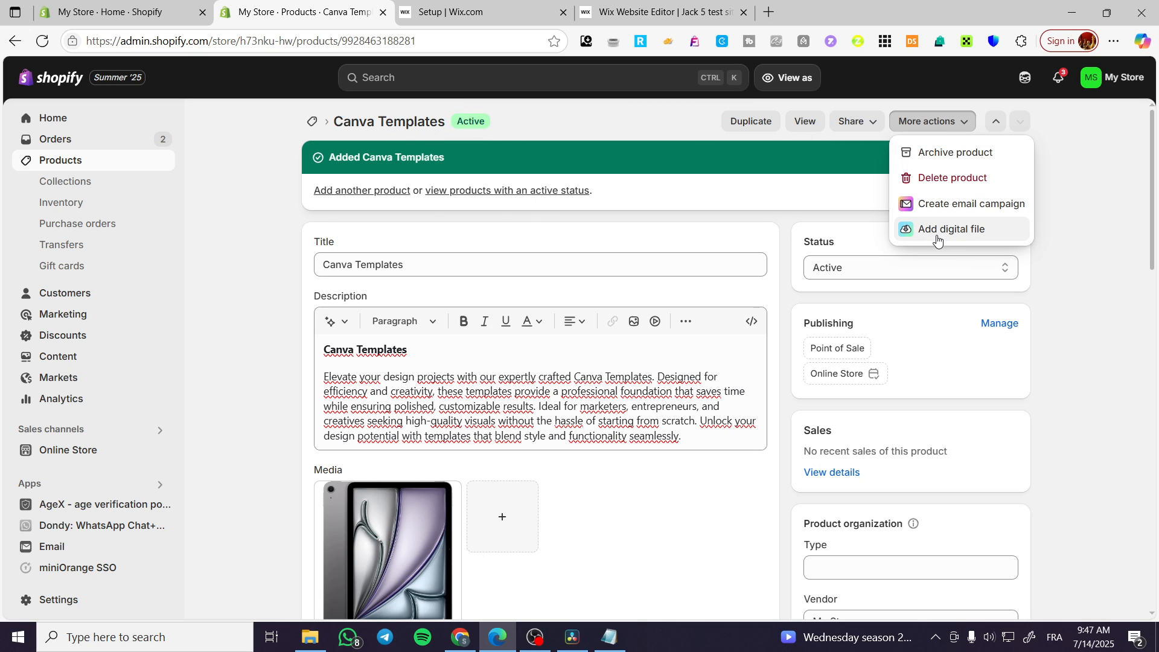
pyautogui.click(973, 240)
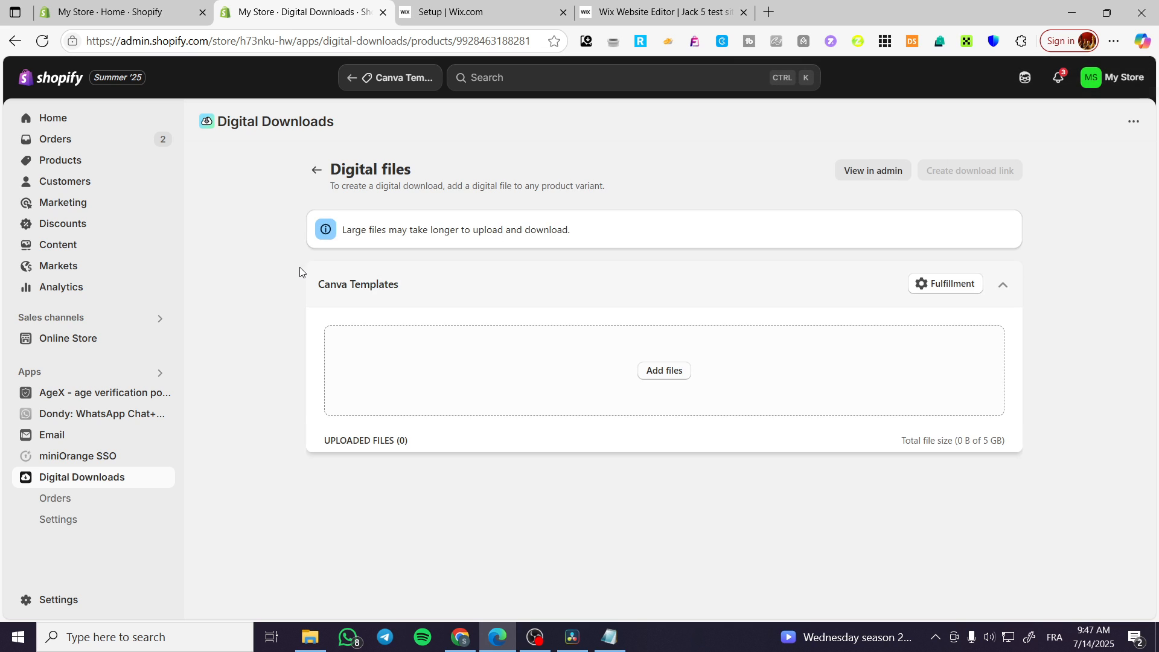
# Step: Upload url.pdf from Downloads as the Canva Templates digital file and save
pyautogui.click(676, 372)
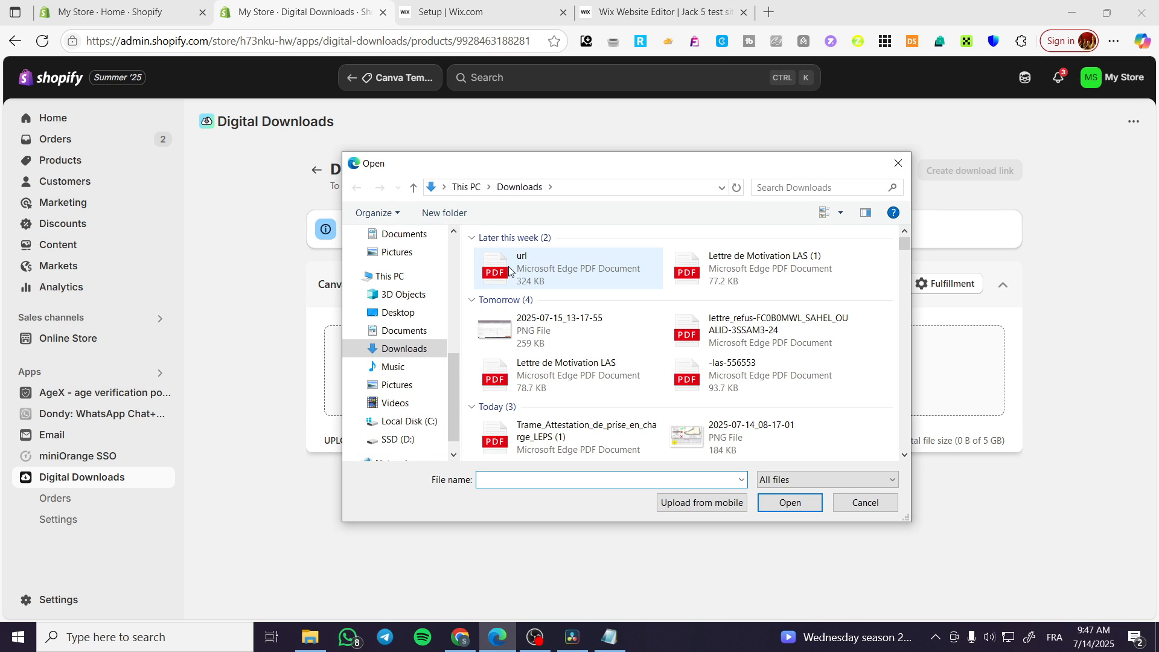
pyautogui.doubleClick(584, 270)
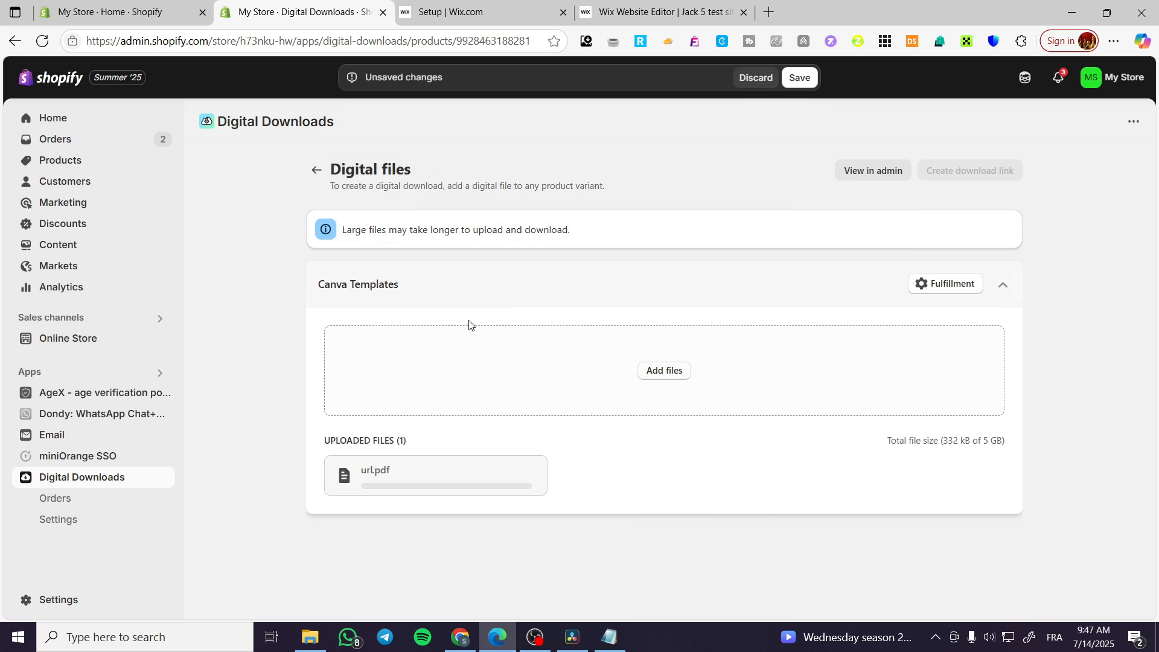
pyautogui.click(804, 84)
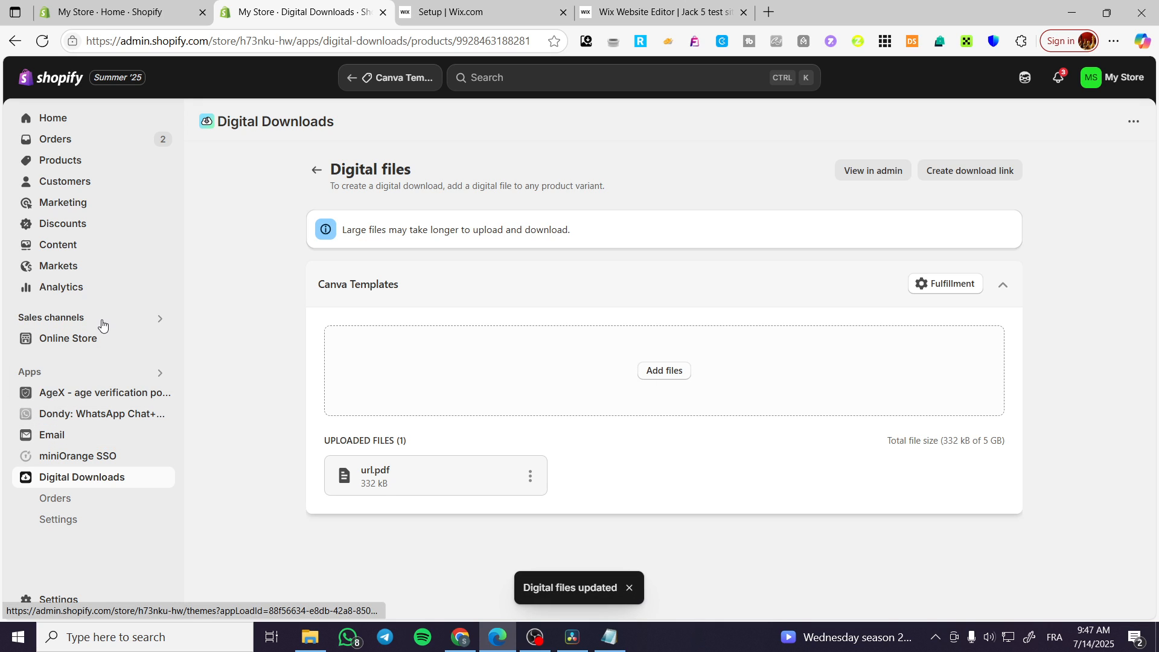
# Step: Open the storefront, accept the over-18 prompt, and use Buy it now on Canva Templates
pyautogui.click(163, 338)
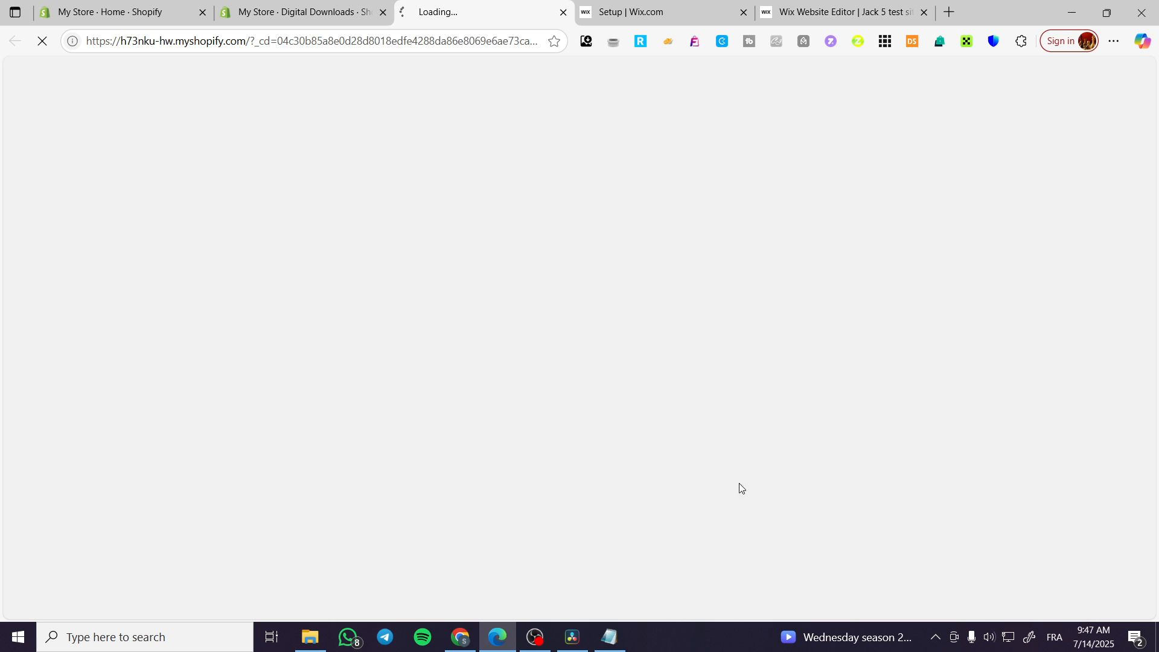
pyautogui.click(320, 5)
pyautogui.click(71, 119)
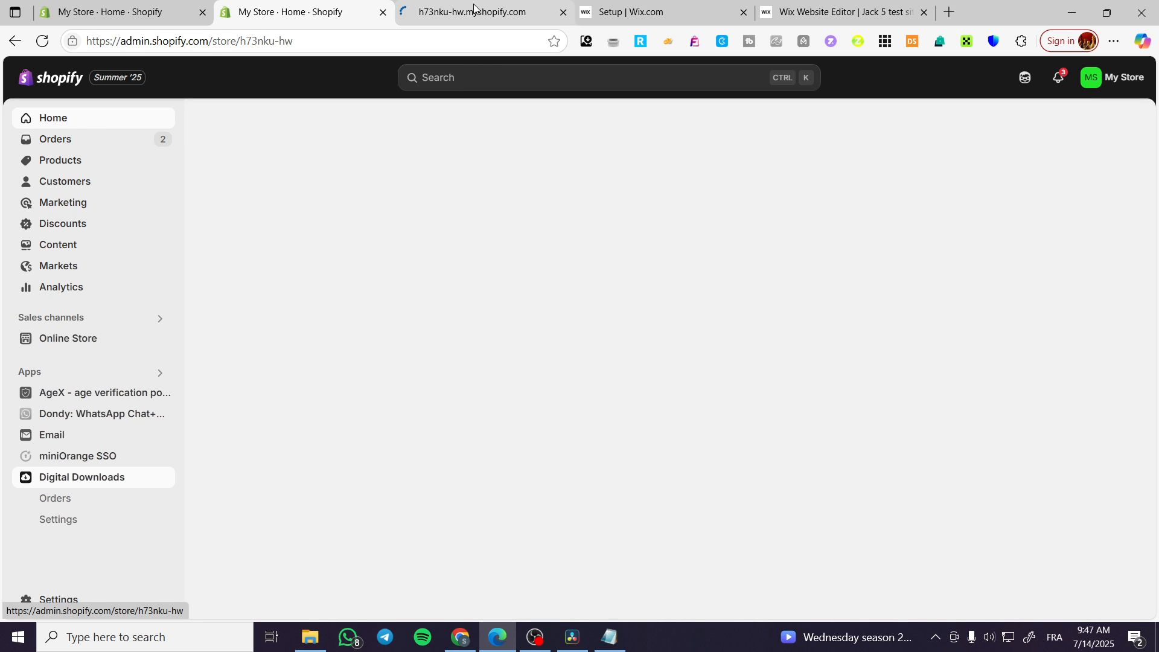
pyautogui.click(481, 12)
pyautogui.scroll(-7, 713, 386)
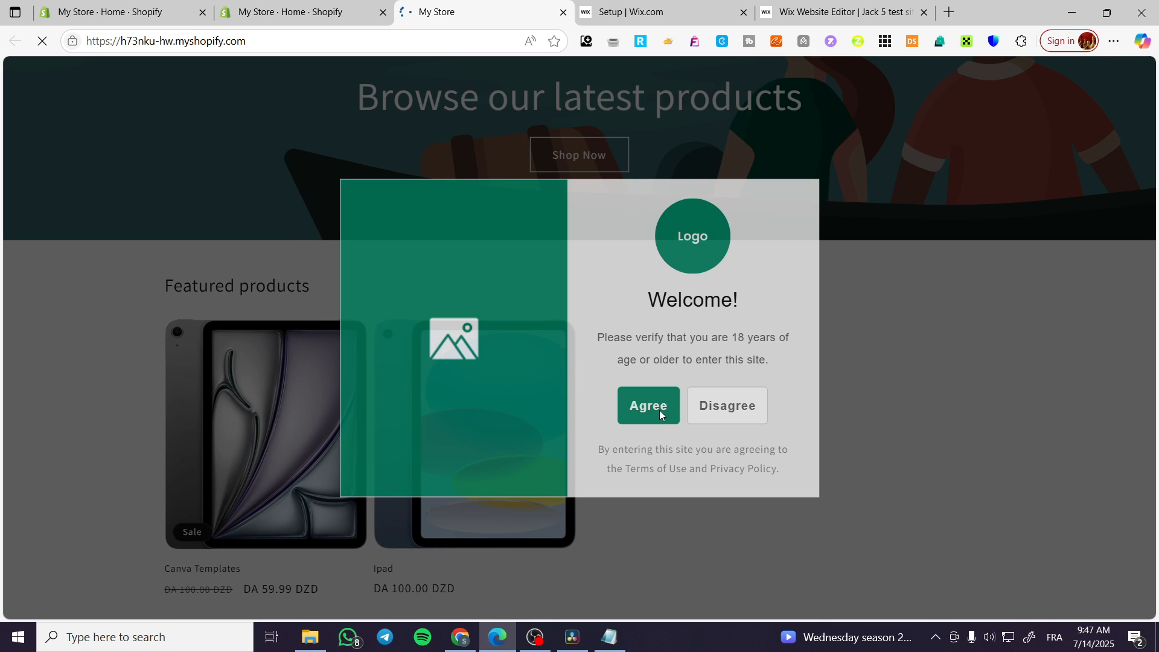
pyautogui.click(659, 410)
pyautogui.click(272, 459)
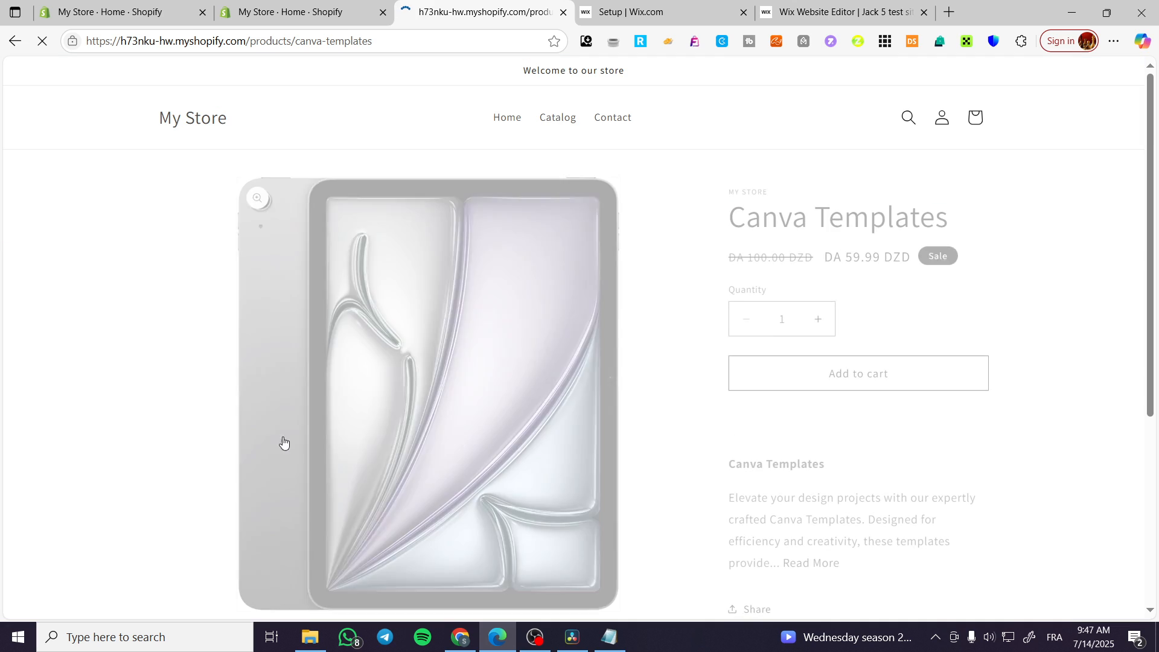
pyautogui.click(881, 410)
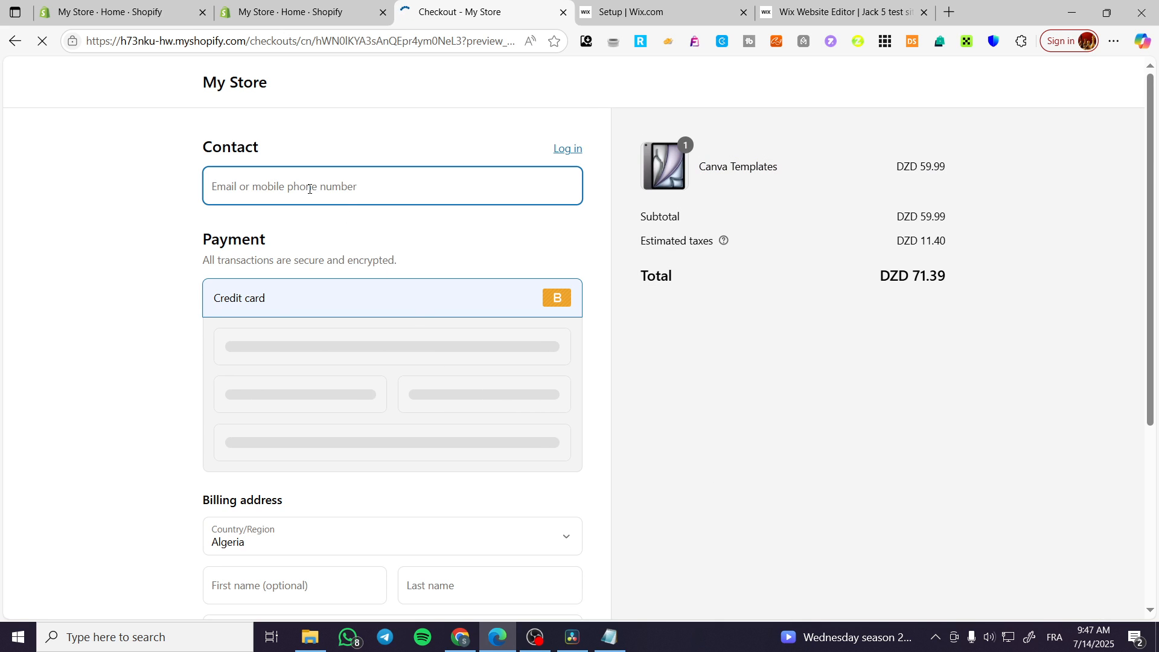
# Step: Fill the contact e-mail from saved info and submit Pay now to reveal required fields
pyautogui.scroll(-5, 212, 515)
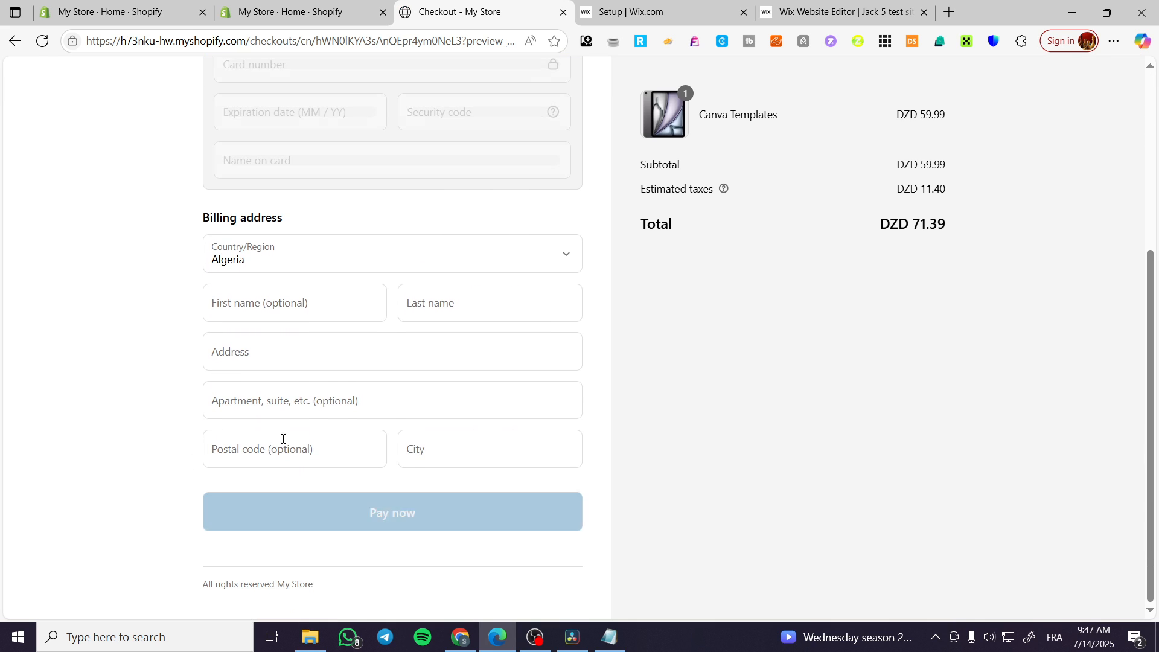
pyautogui.scroll(1, 274, 420)
pyautogui.scroll(-1, 227, 432)
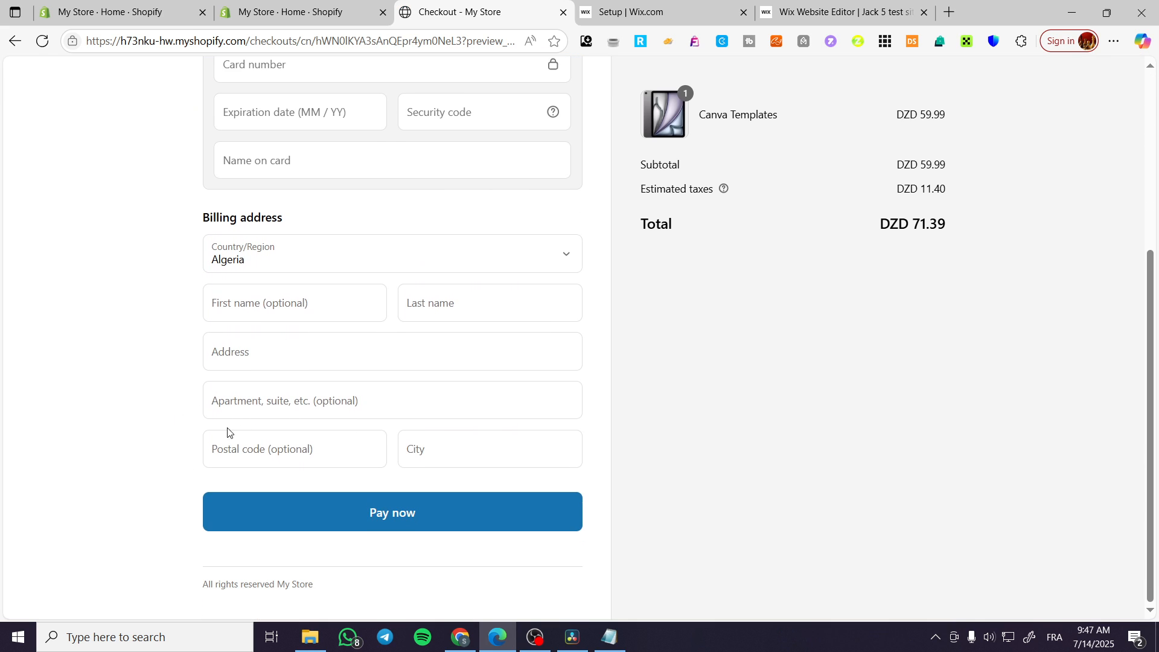
pyautogui.scroll(5, 199, 445)
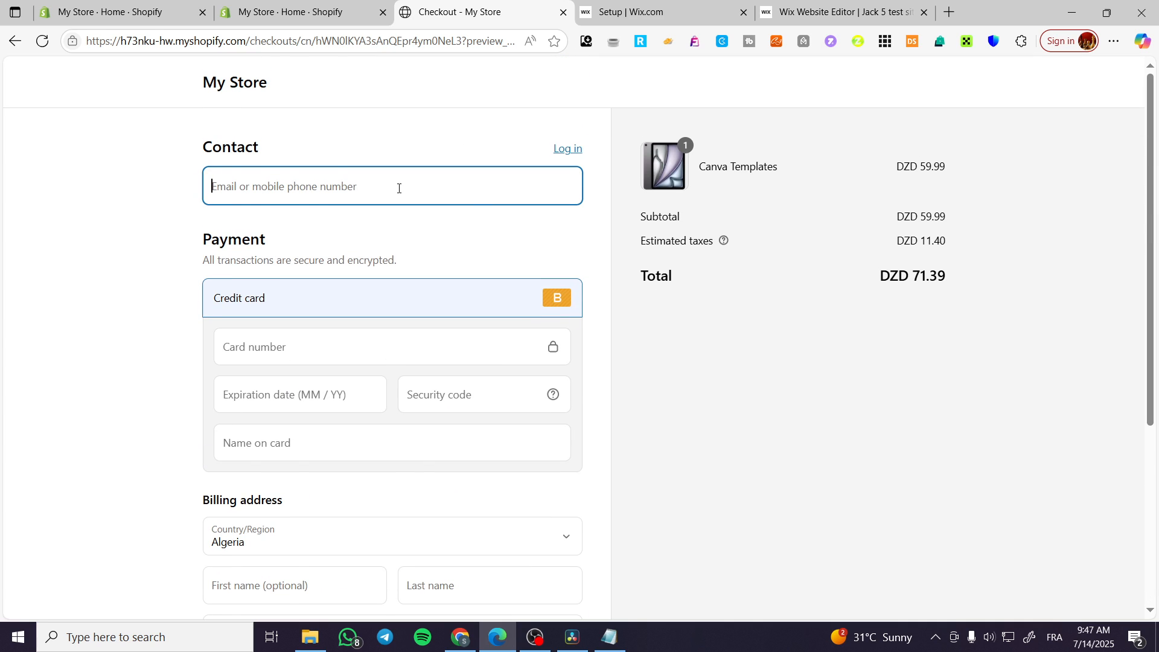
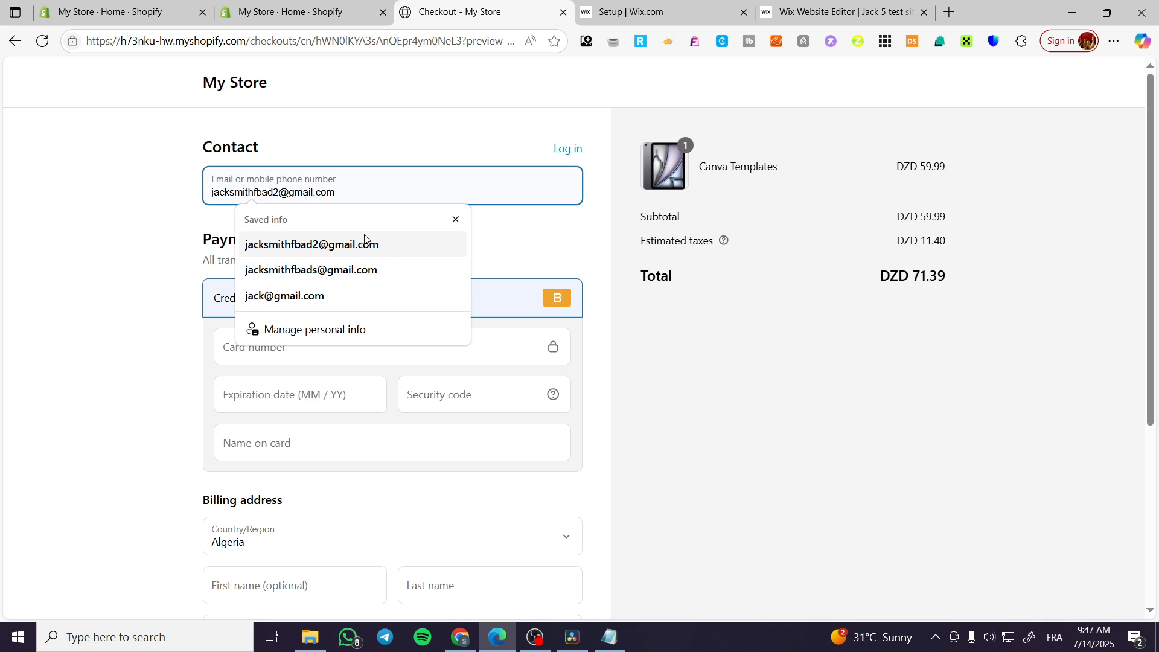
pyautogui.click(363, 242)
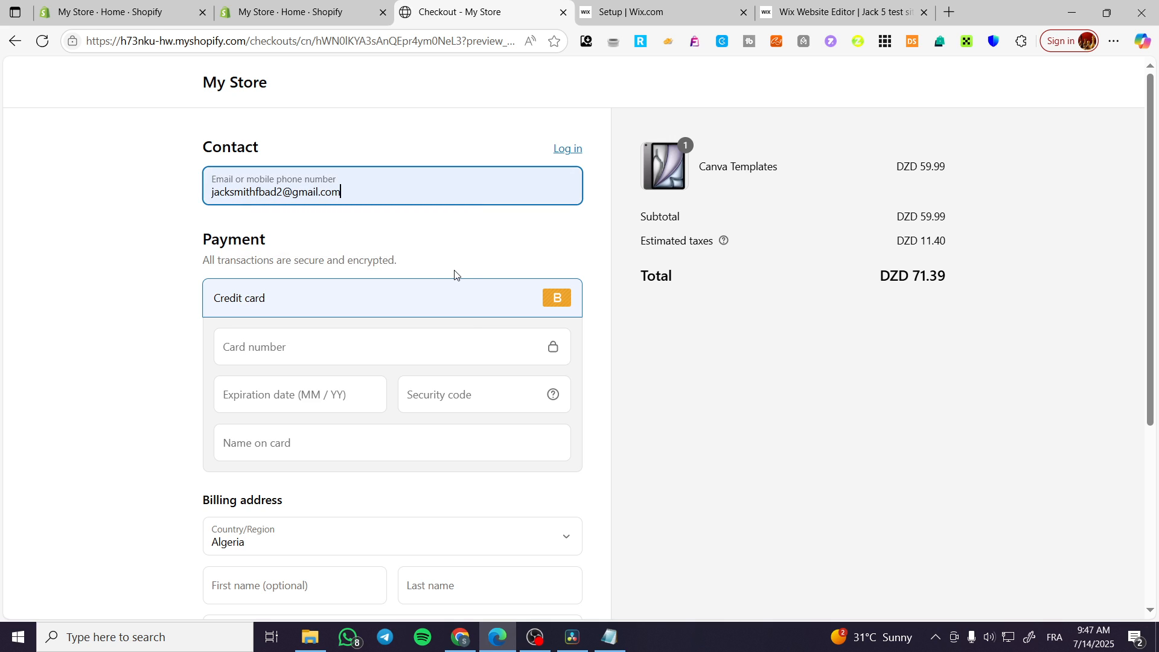
pyautogui.scroll(-4, 387, 255)
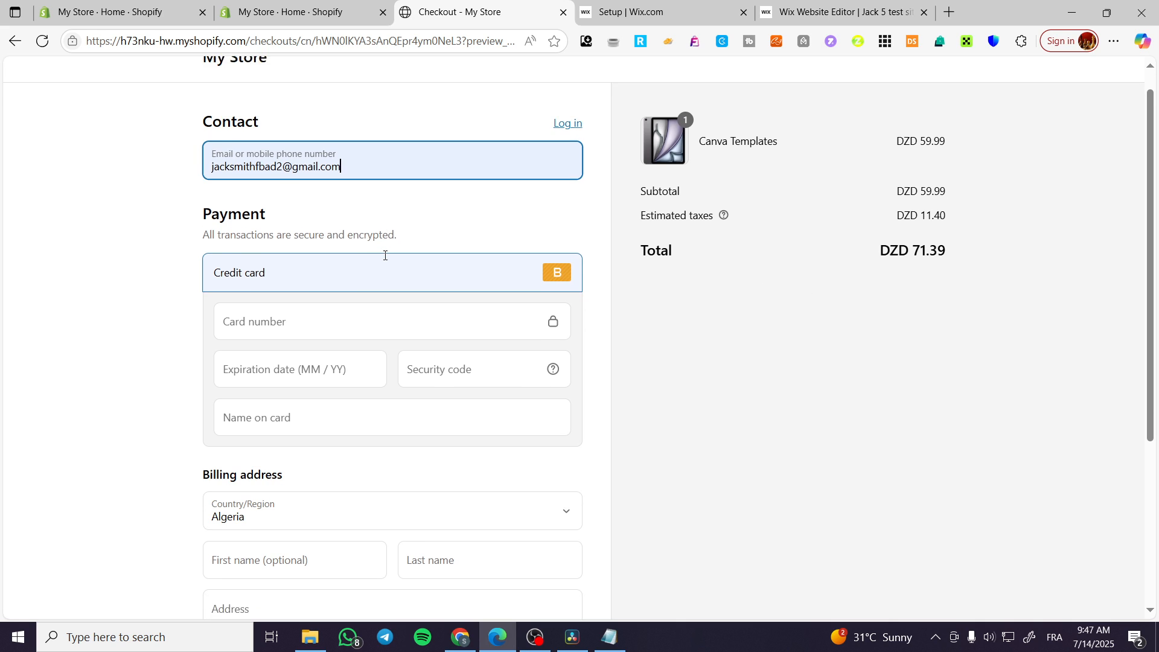
pyautogui.click(486, 565)
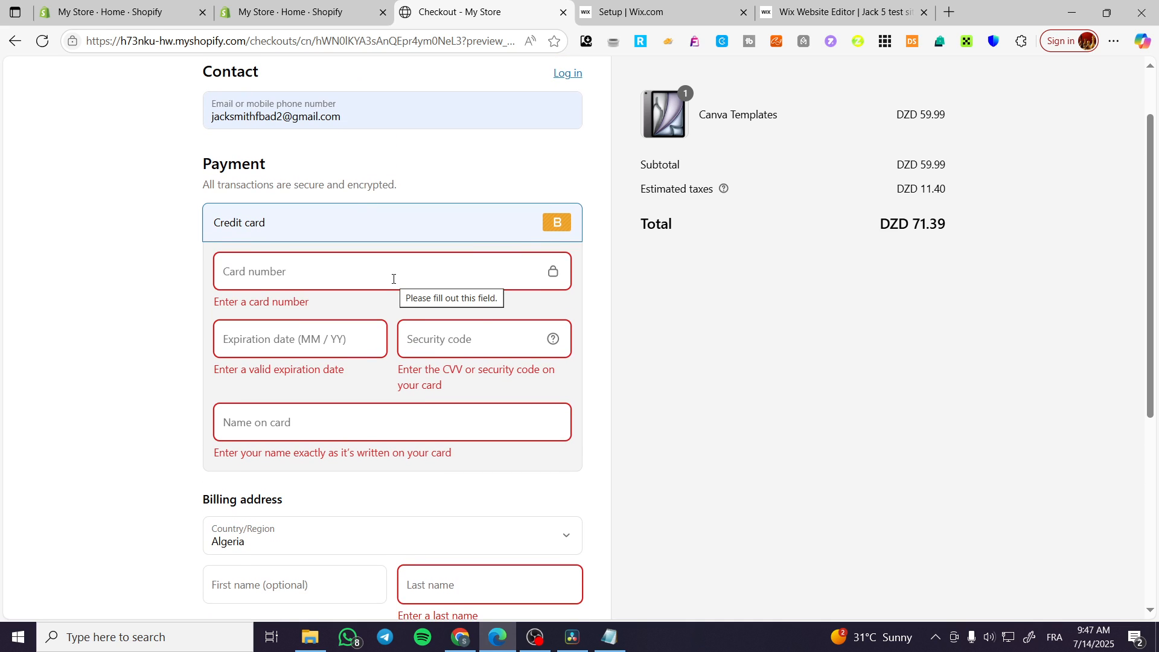
# Step: Enter the test card number, expiry 08 / 30, security code and name on card Standard
pyautogui.write('1234')
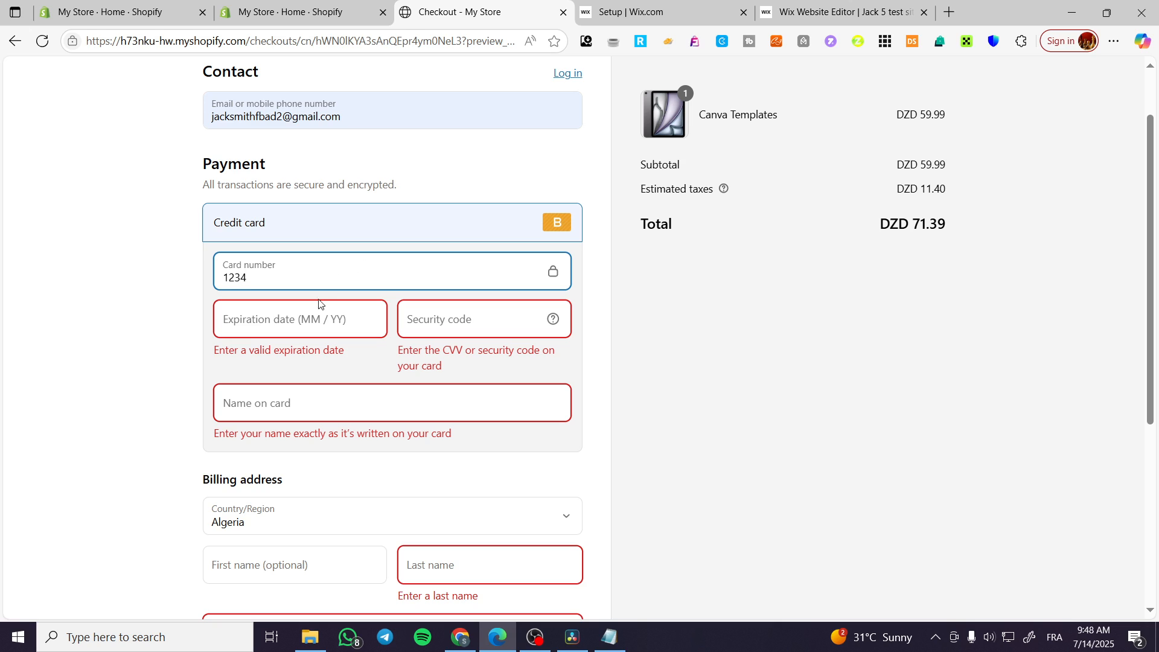
pyautogui.click(298, 320)
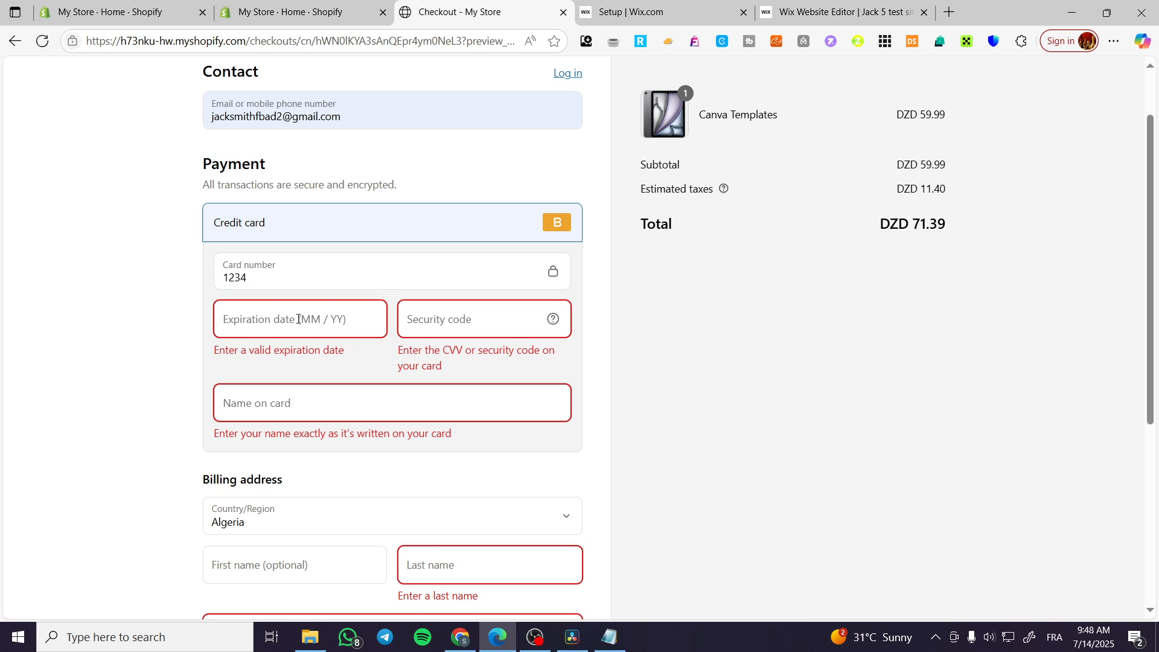
pyautogui.write('08 / 30')
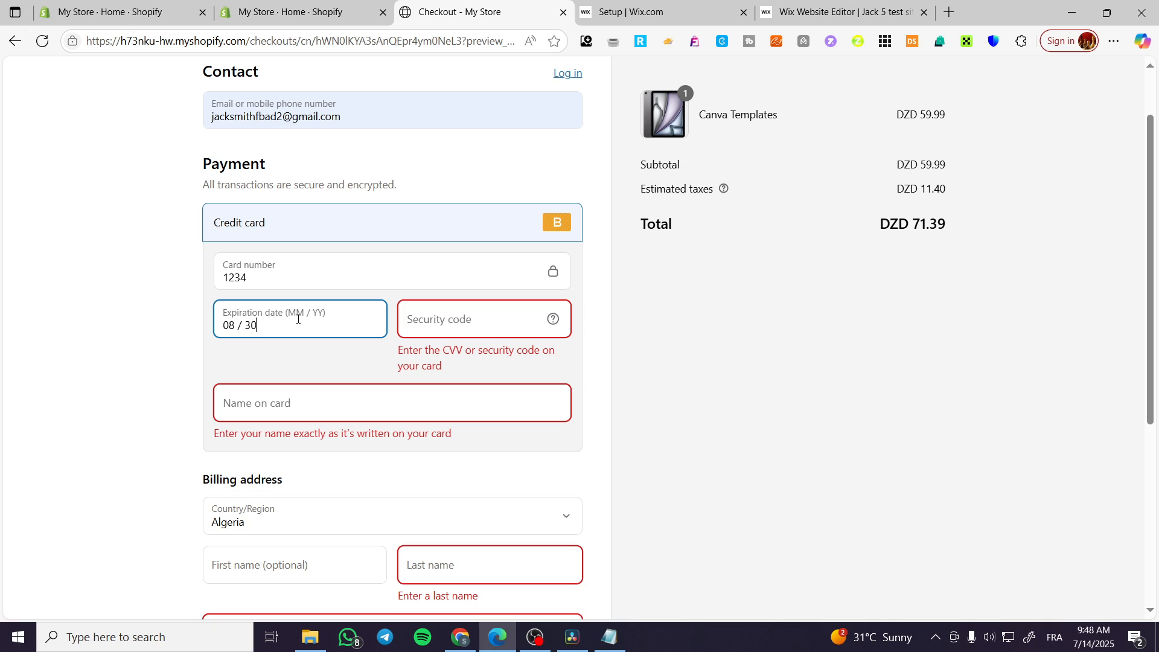
pyautogui.press('Tab')
pyautogui.write('12')
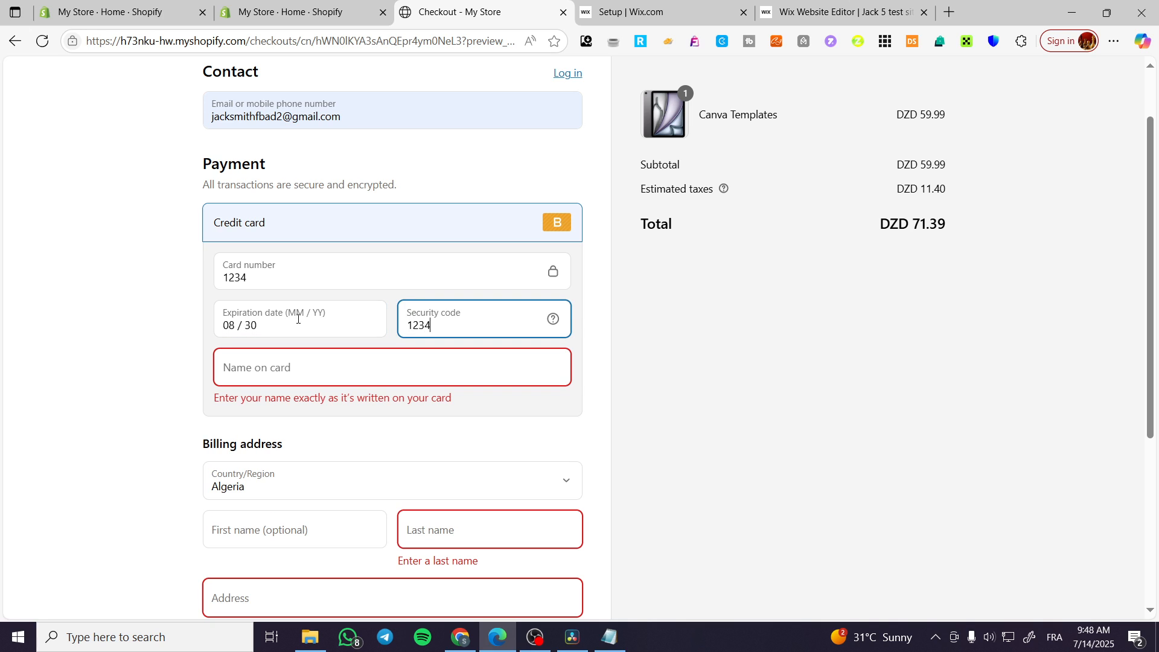
pyautogui.click(244, 369)
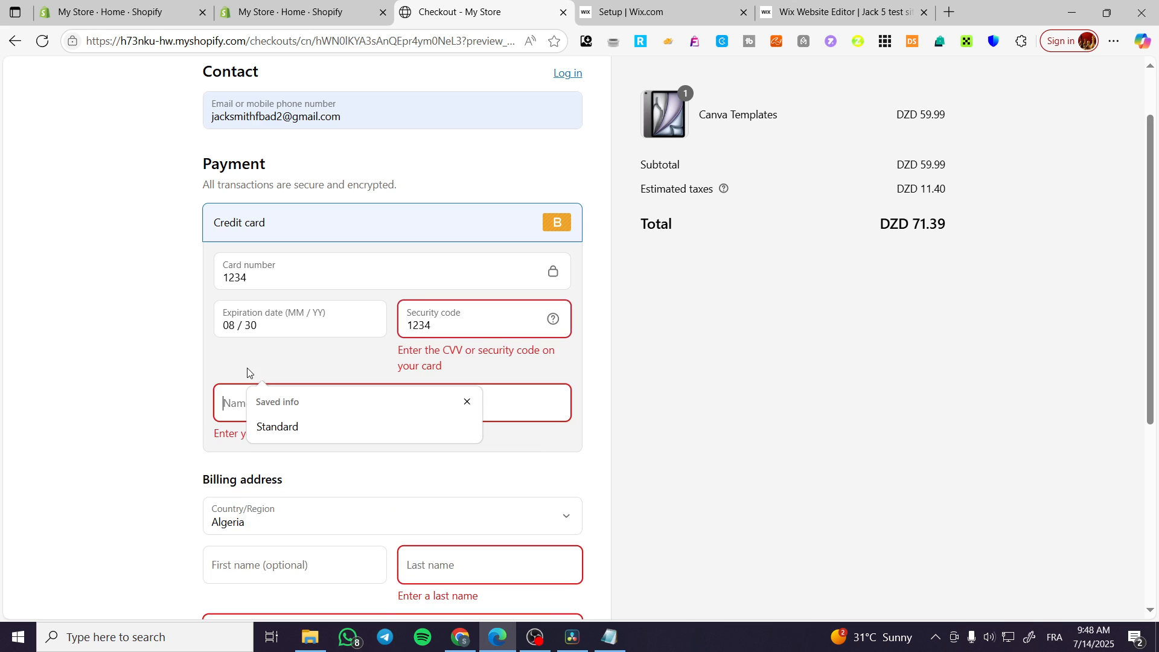
pyautogui.click(306, 424)
# Step: Begin the billing address with the last name field and the country list
pyautogui.scroll(-2, 537, 443)
pyautogui.click(494, 402)
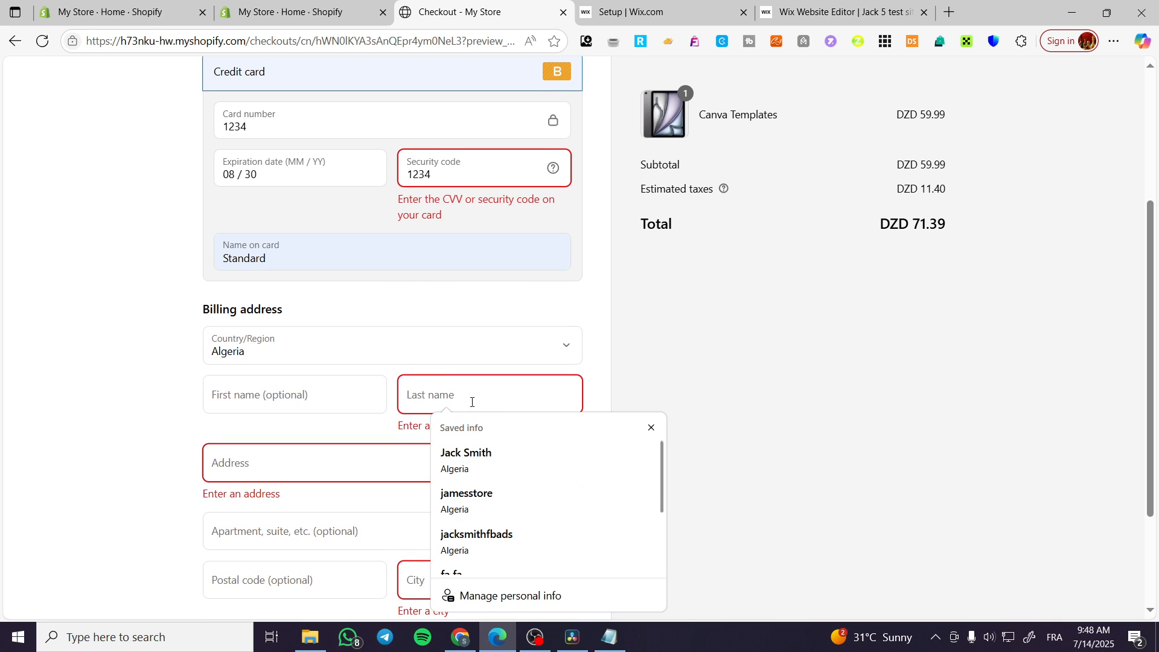
pyautogui.scroll(-2, 528, 461)
pyautogui.scroll(2, 528, 458)
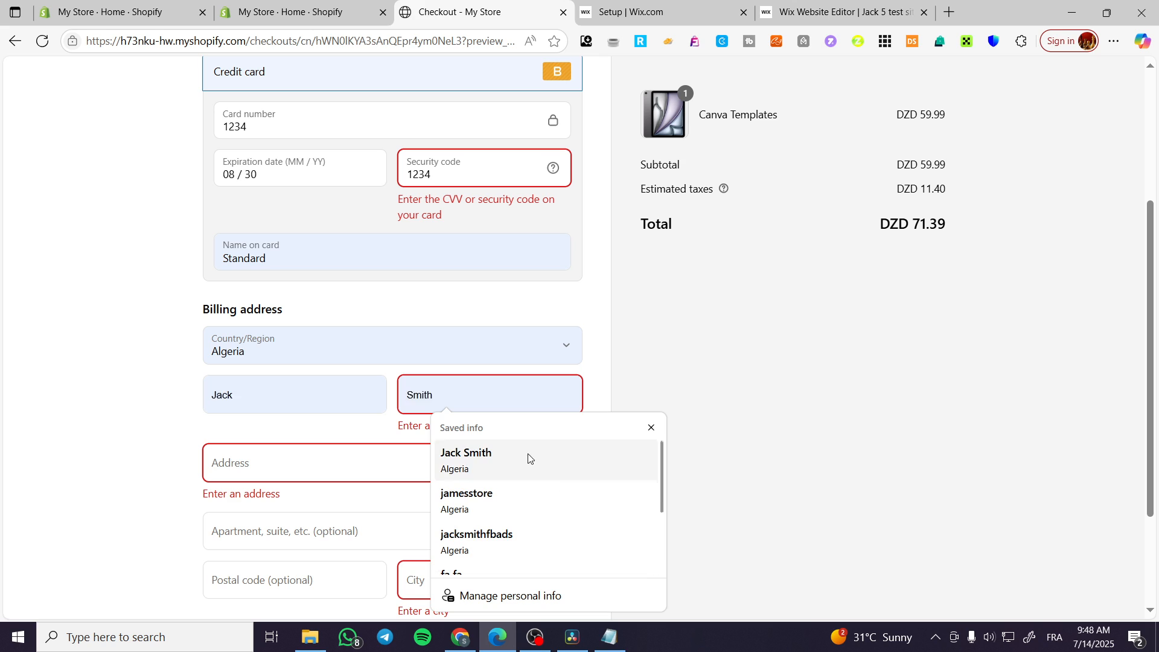
pyautogui.click(288, 357)
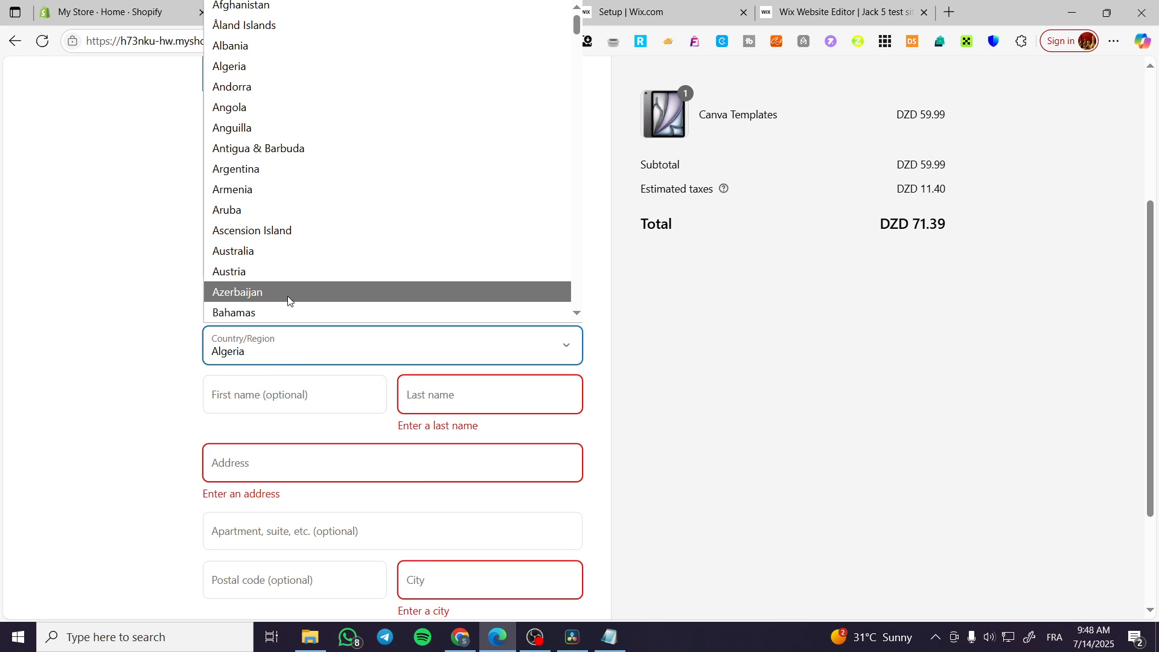
# Step: Set the billing country to France and pick the 93000 Bobigny address suggestion
pyautogui.press('f')
pyautogui.press('f')
pyautogui.press('f')
pyautogui.press('f')
pyautogui.press('f')
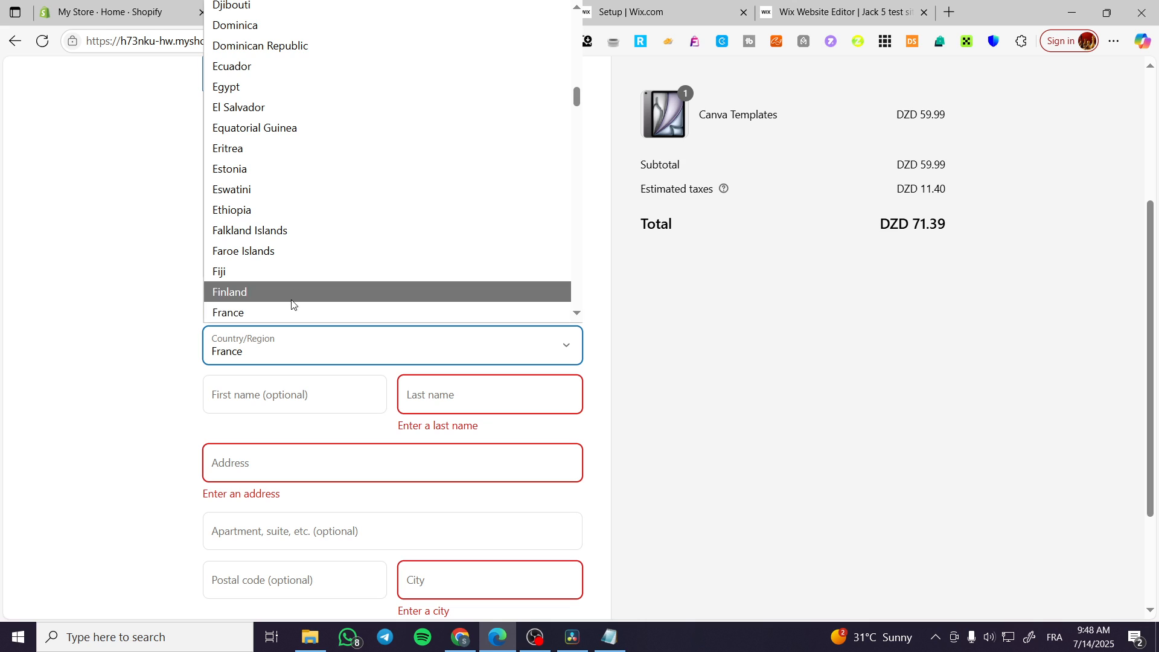
pyautogui.click(293, 312)
pyautogui.click(310, 438)
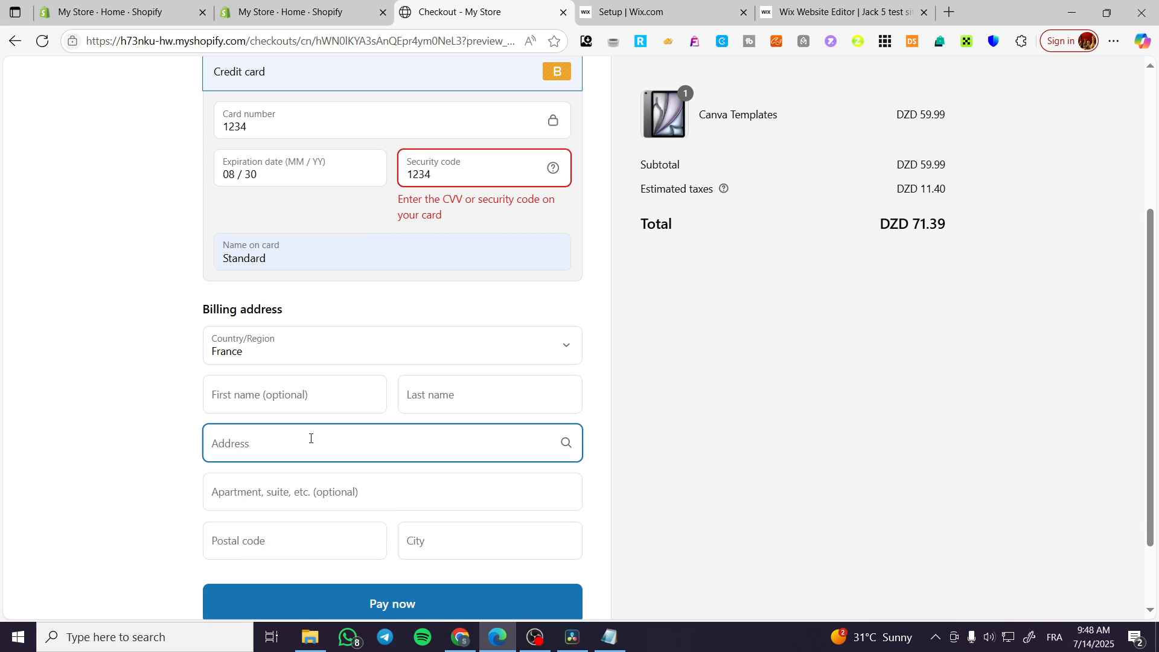
pyautogui.write('93000')
pyautogui.click(308, 512)
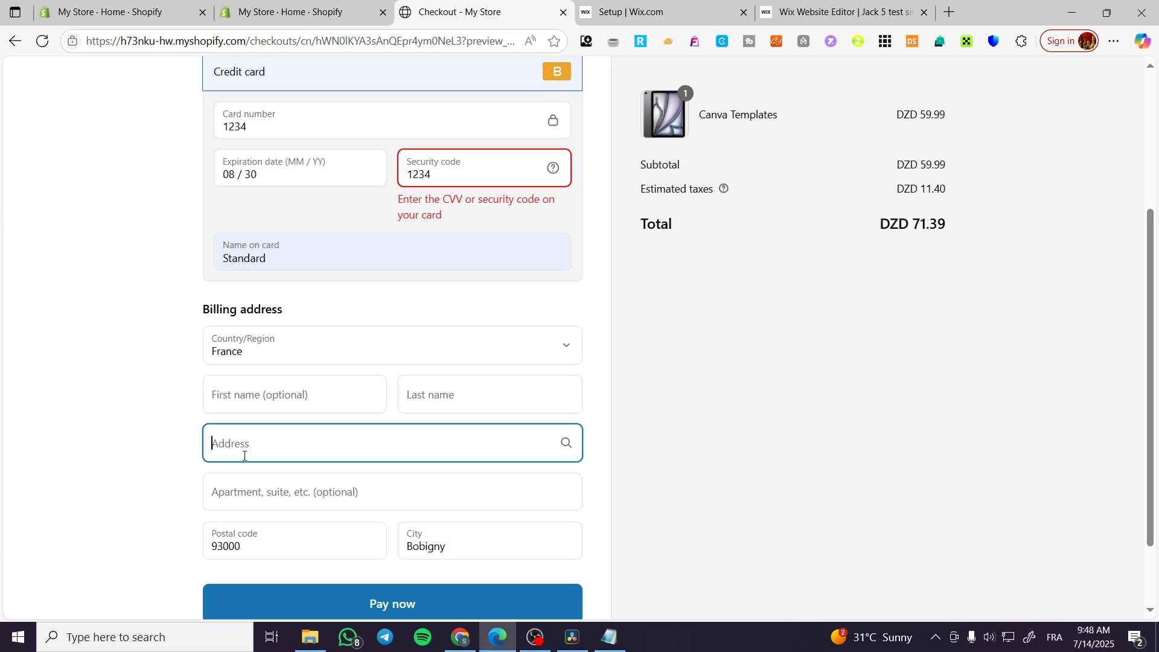
# Step: Switch the billing address to the 11000 Berriac suggestion and retry the payment
pyautogui.write('113')
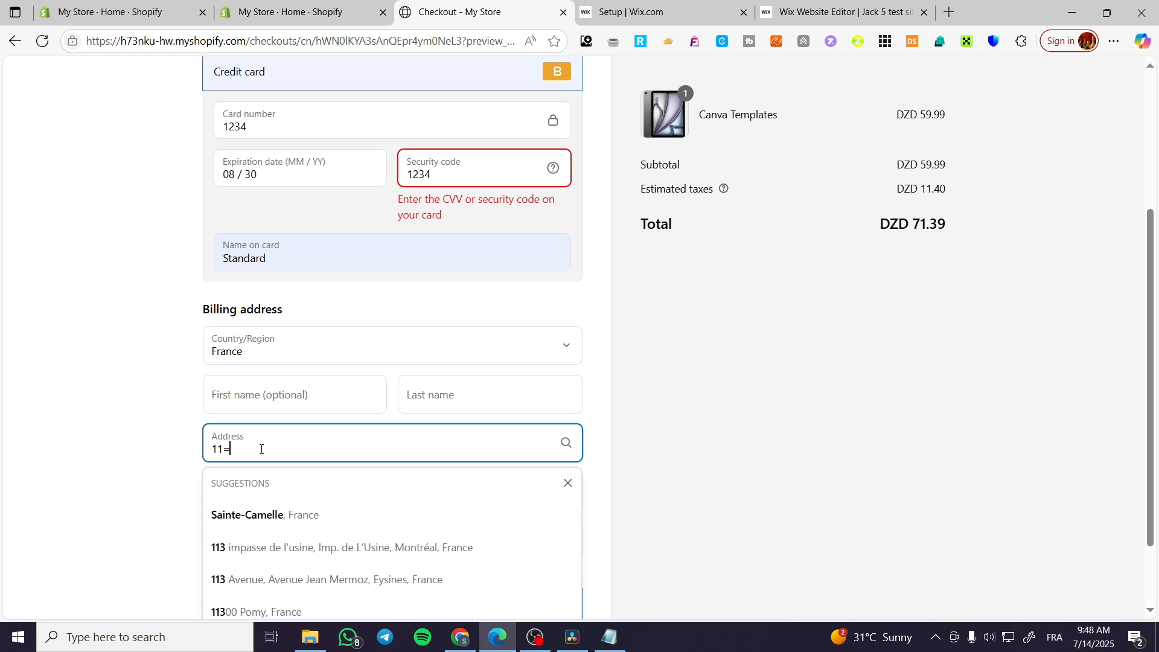
pyautogui.press('BackSpace')
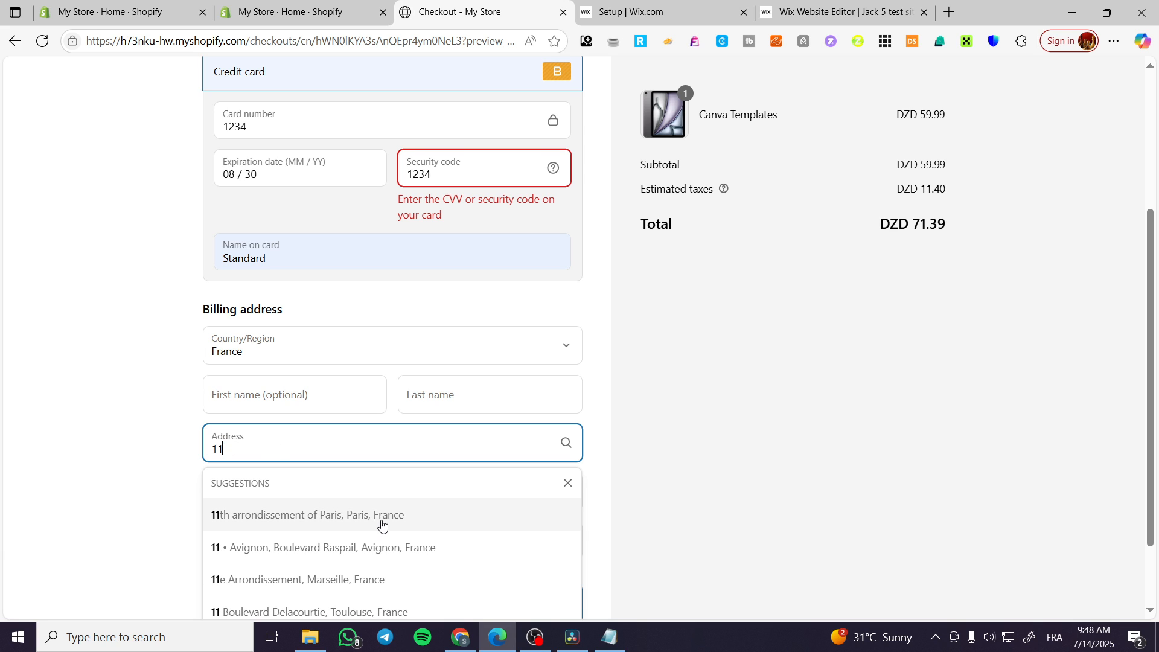
pyautogui.scroll(-1, 383, 524)
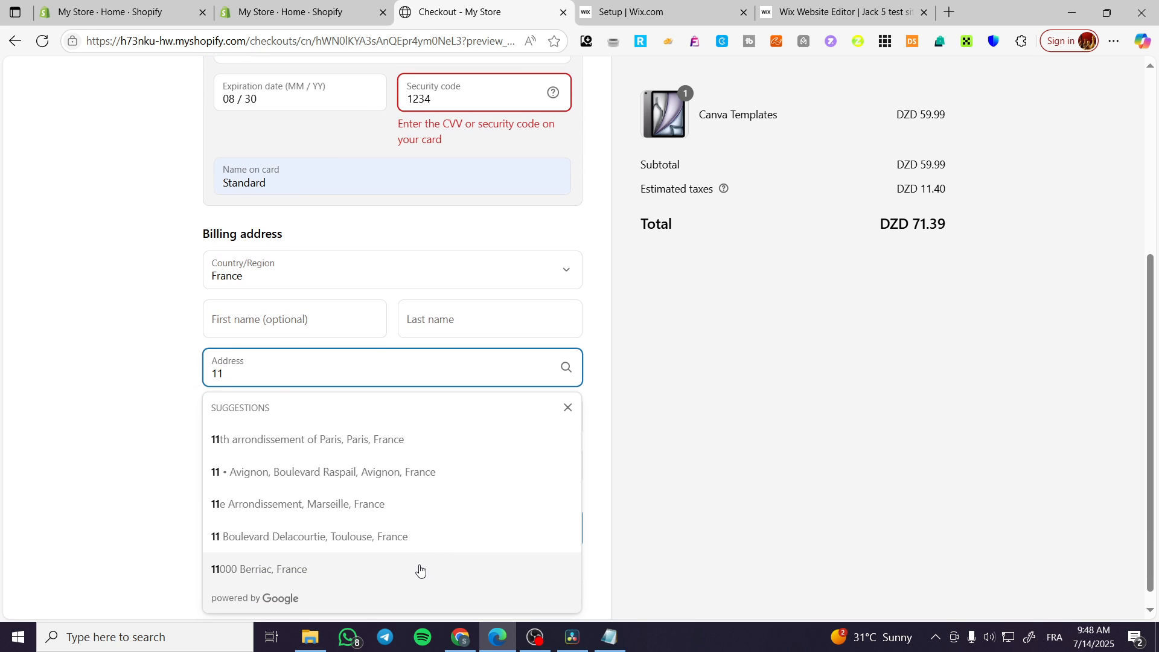
pyautogui.click(419, 569)
pyautogui.click(426, 527)
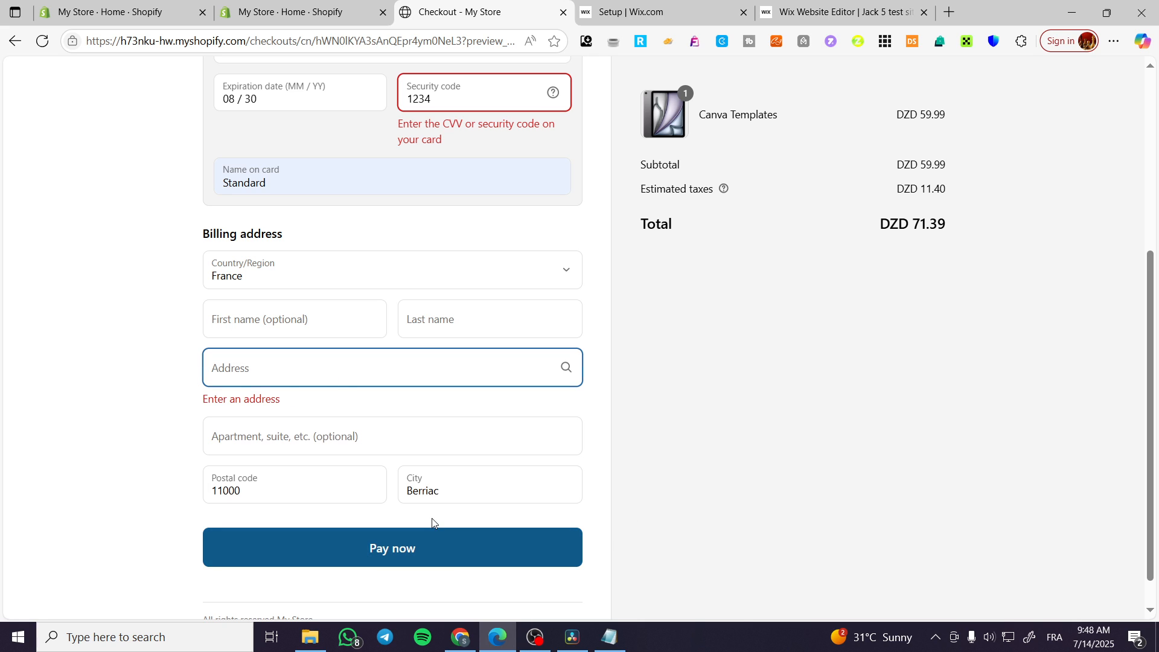
pyautogui.scroll(3, 713, 510)
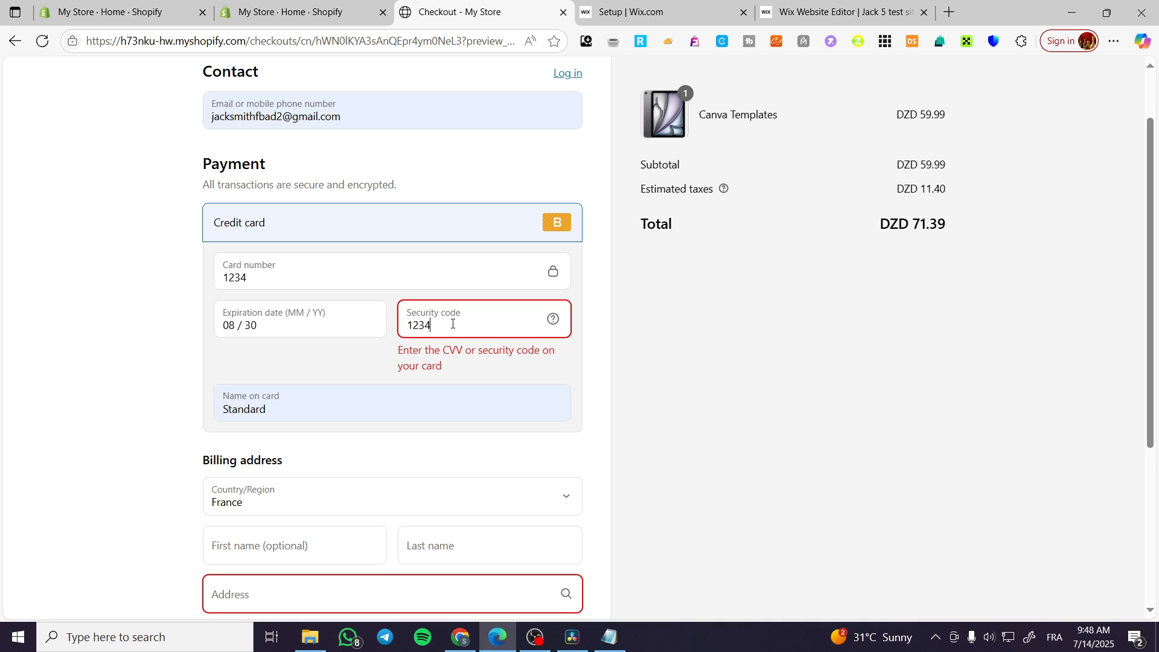
# Step: Shorten the security code to three digits and choose the 11th arrondissement of Paris address
pyautogui.press('BackSpace')
pyautogui.scroll(-1, 418, 553)
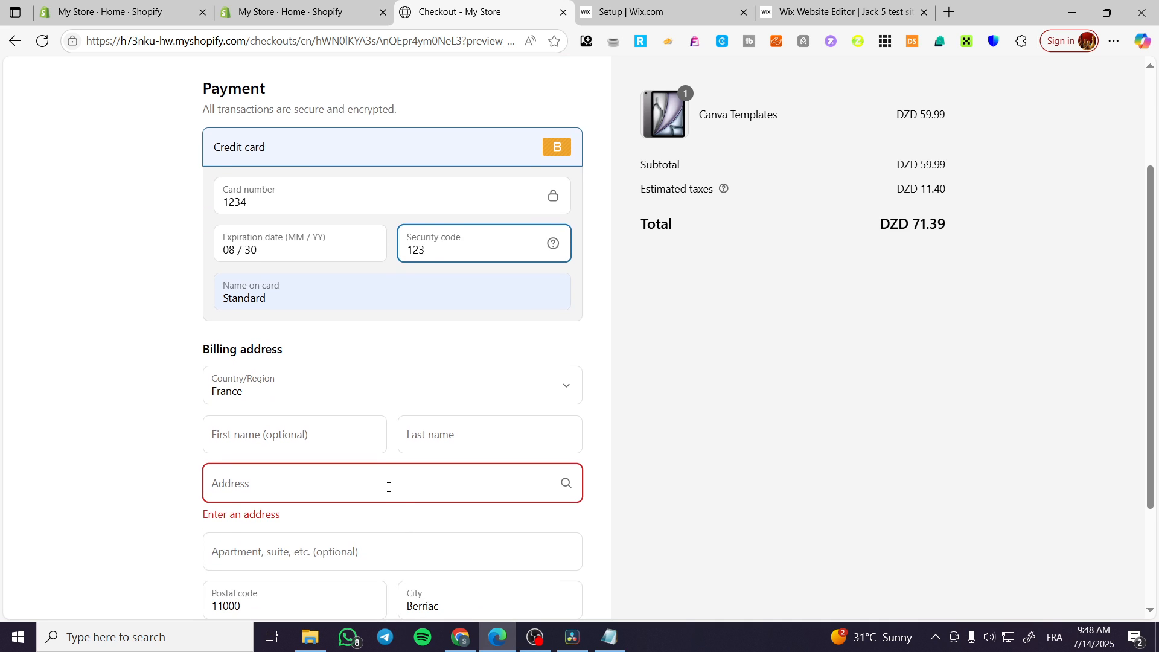
pyautogui.click(388, 484)
pyautogui.click(361, 572)
pyautogui.scroll(-2, 389, 574)
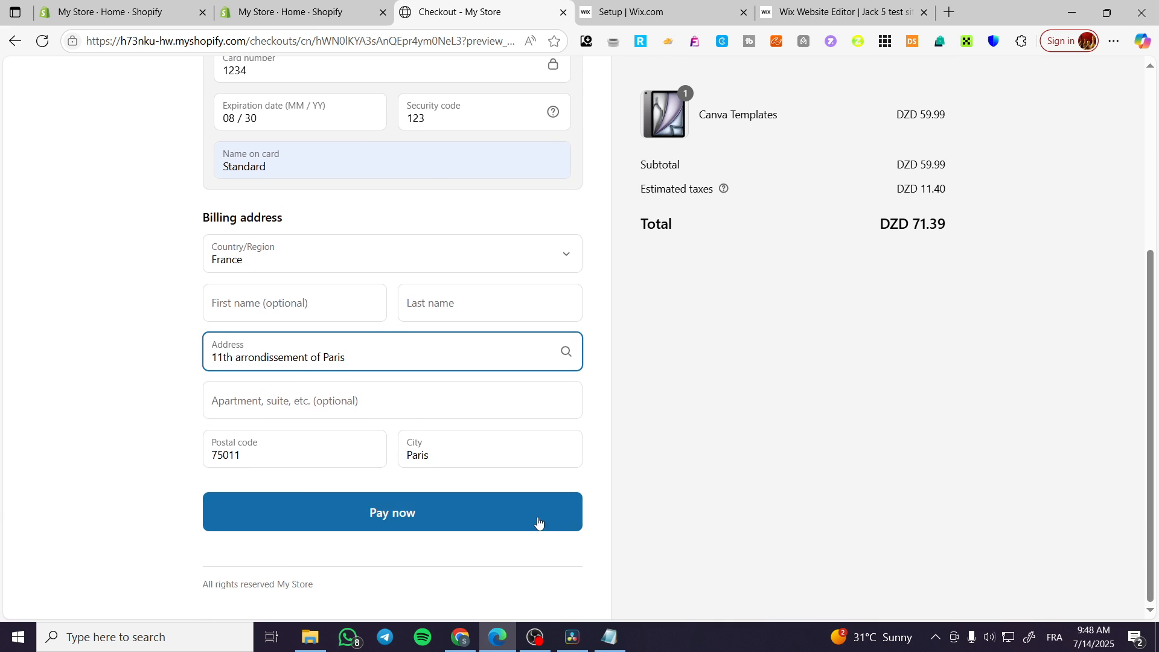
# Step: Retry the payment and fill in the missing billing last name
pyautogui.click(535, 521)
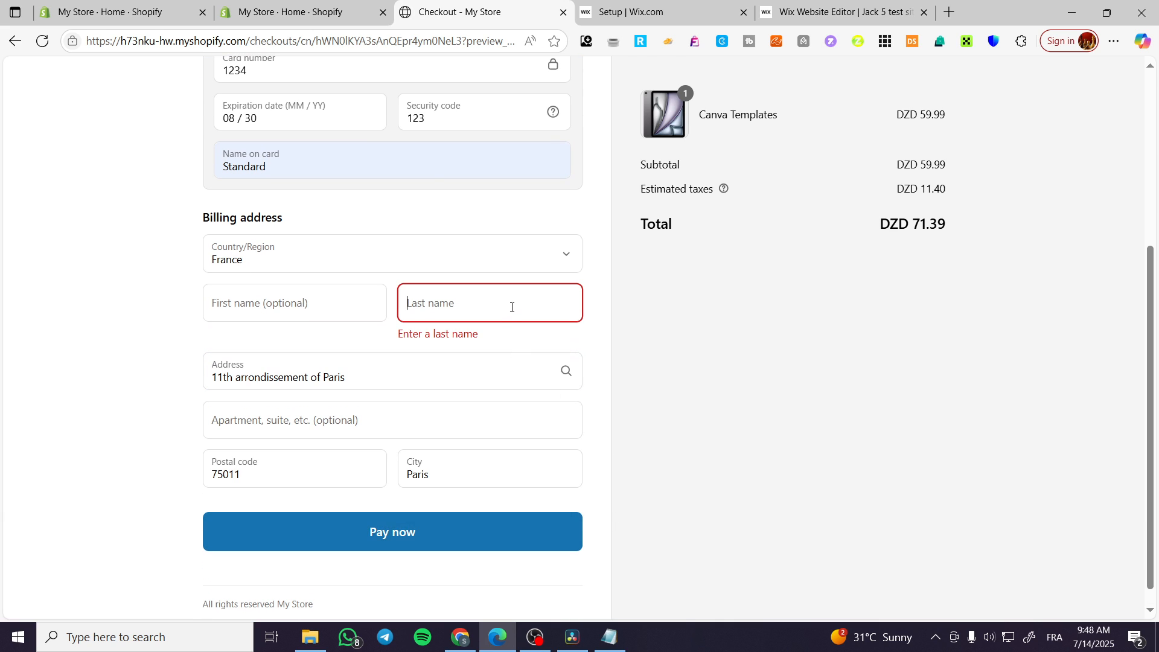
pyautogui.write('dad')
pyautogui.click(505, 524)
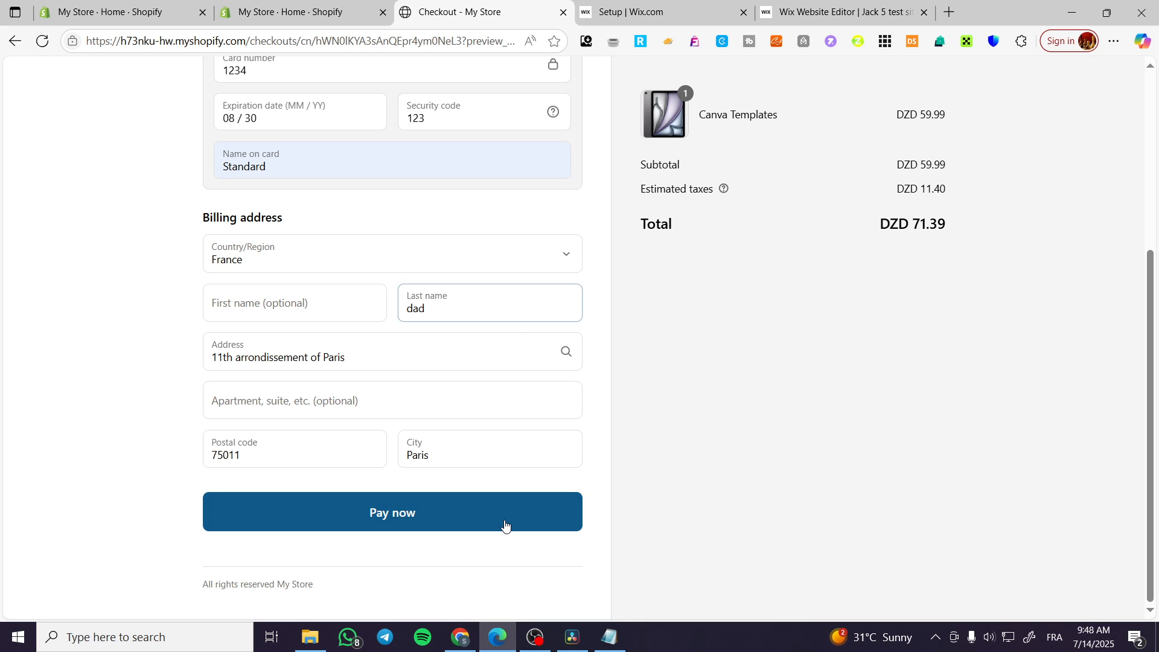
pyautogui.scroll(5, 653, 397)
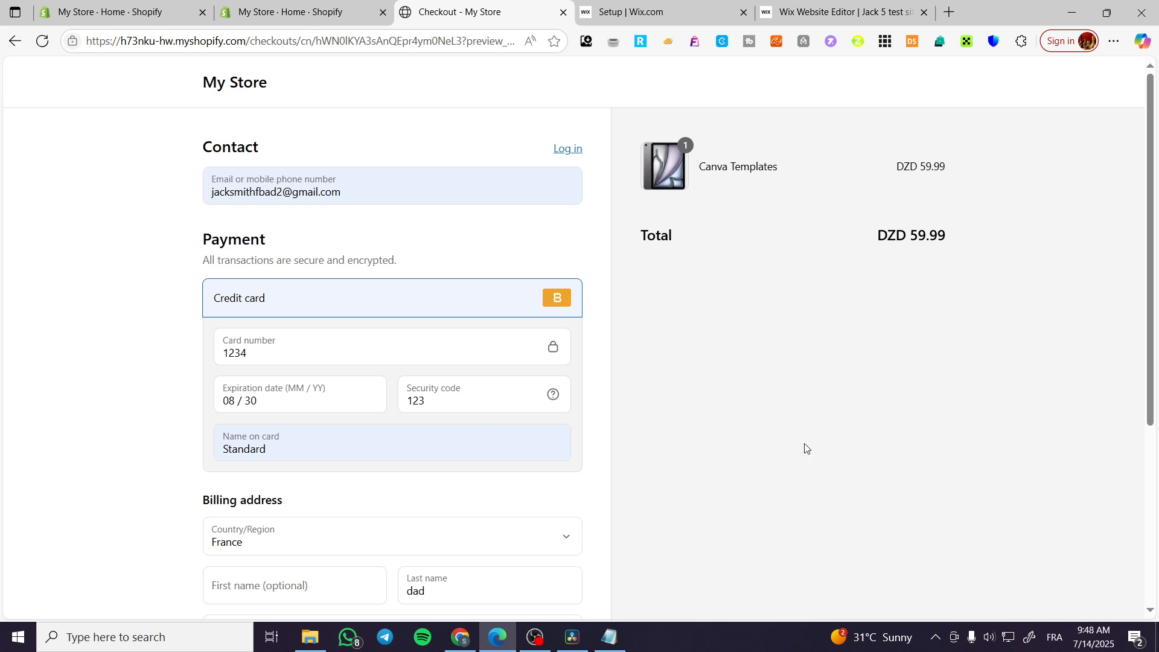
# Step: Pay now, get the card verification rejection, and close the Checkout tab
pyautogui.scroll(-5, 650, 340)
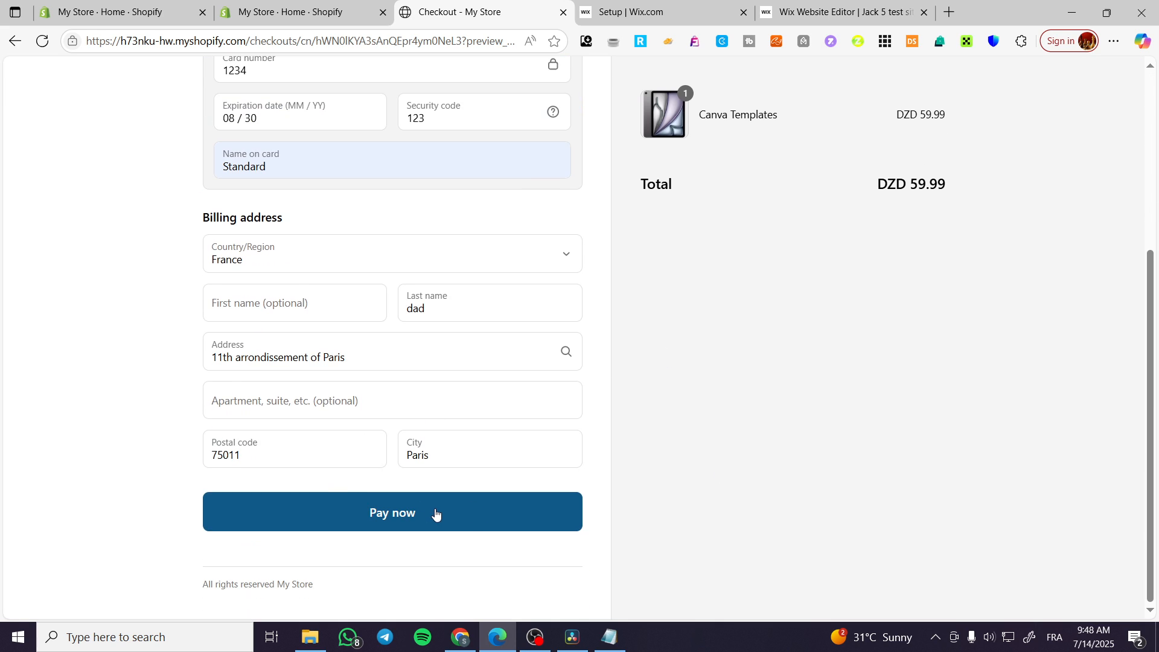
pyautogui.click(484, 512)
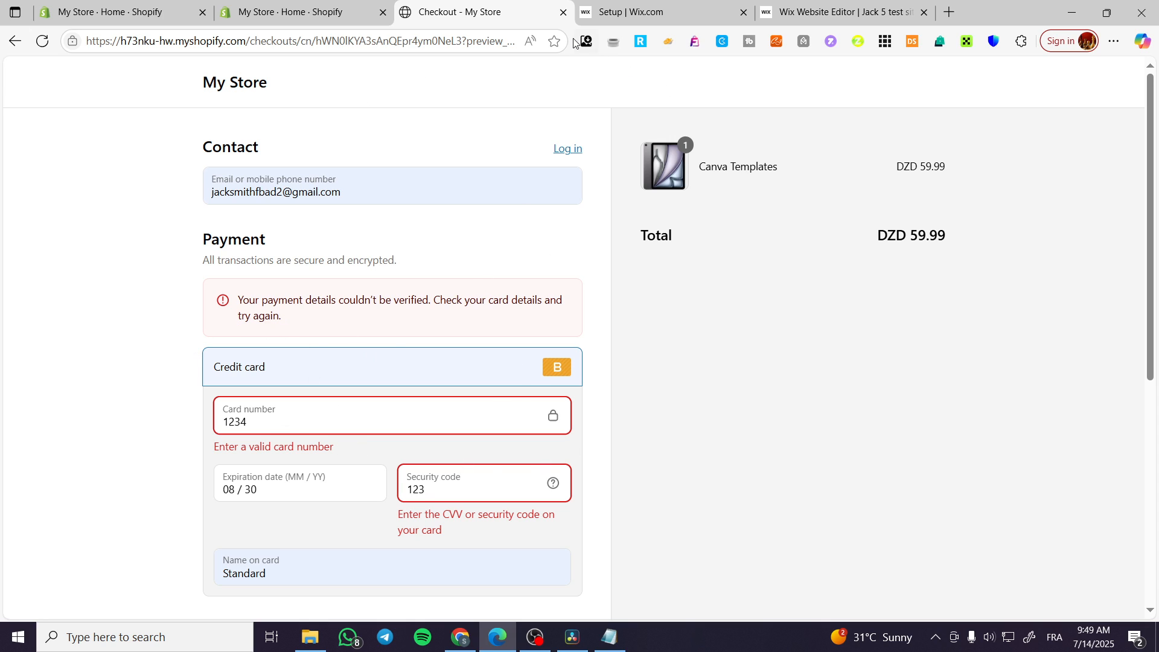
pyautogui.click(564, 12)
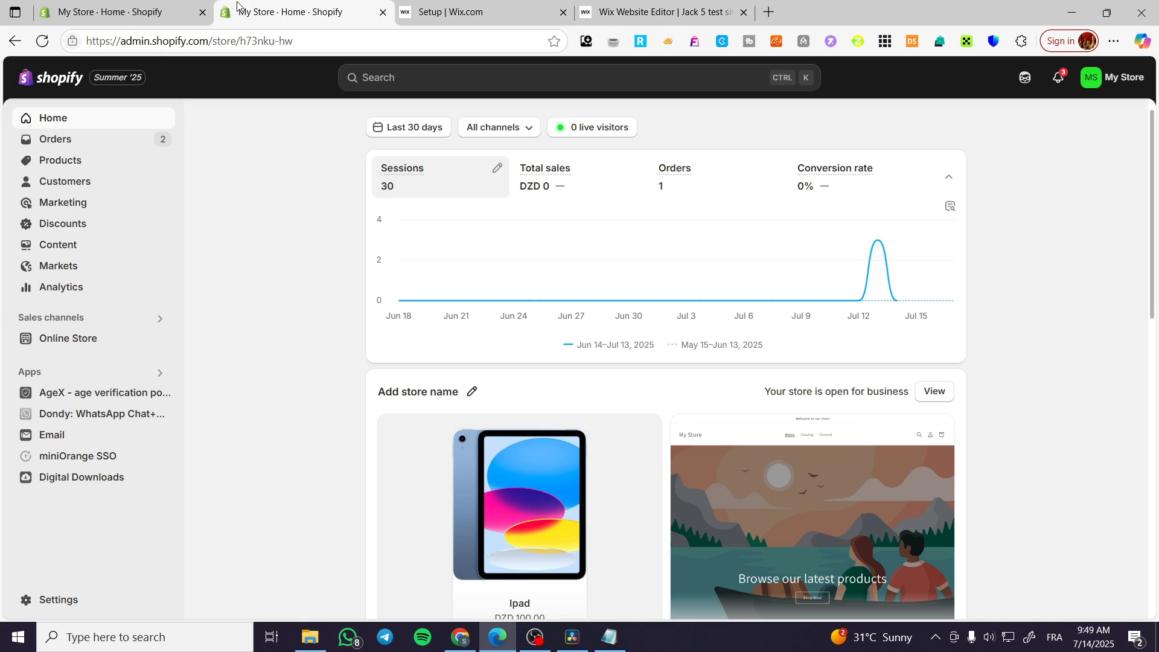
# Step: Close the second My Store – Home tab and reload the admin dashboard
pyautogui.click(380, 13)
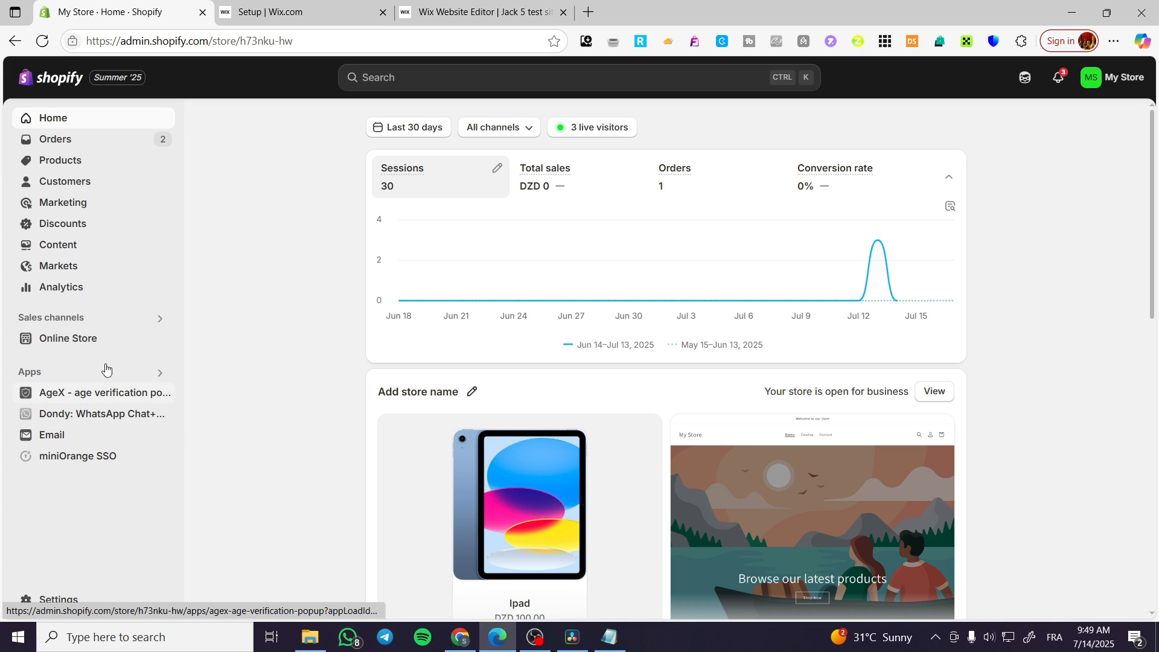
pyautogui.click(42, 41)
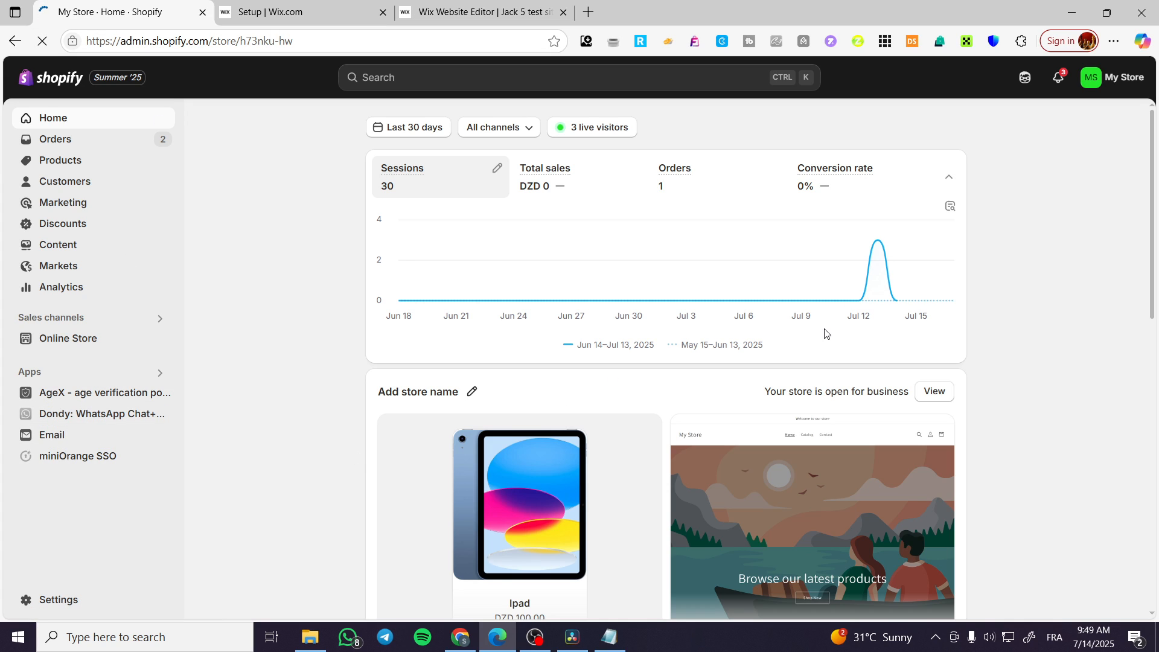